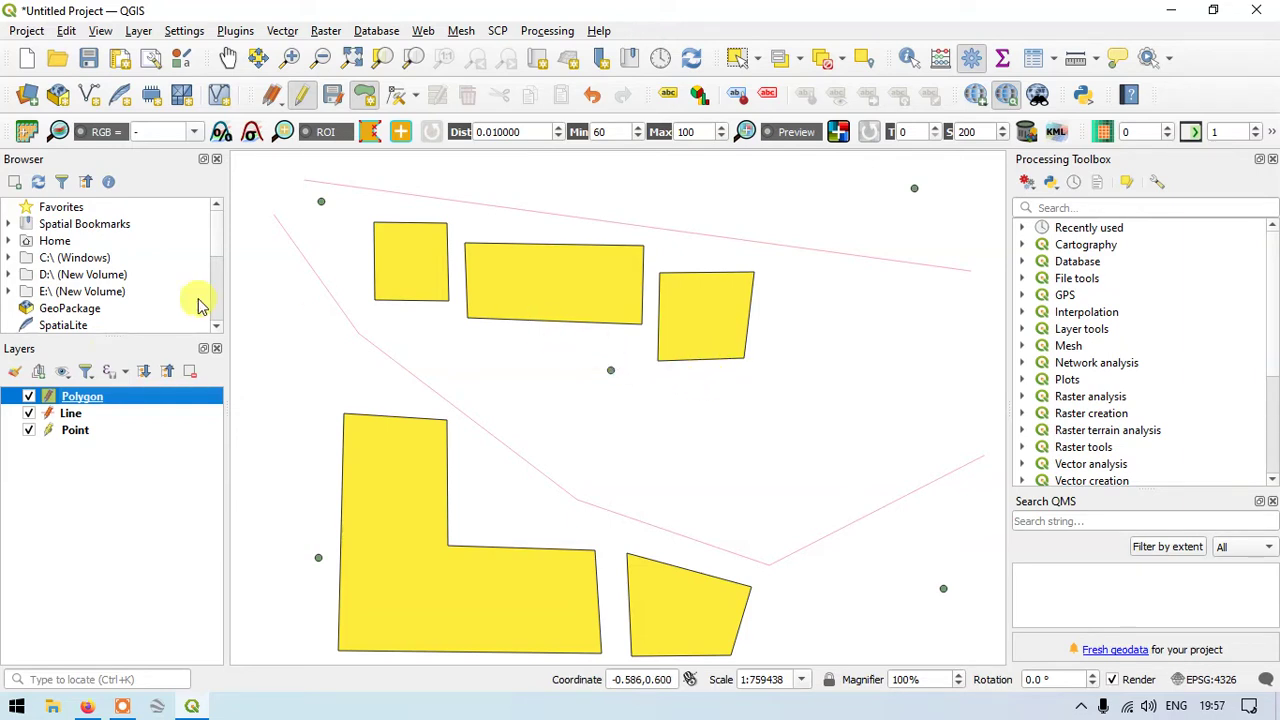
# Select all features of the Polygon layer with a selection rectangle over the map.
pyautogui.click(110, 437)
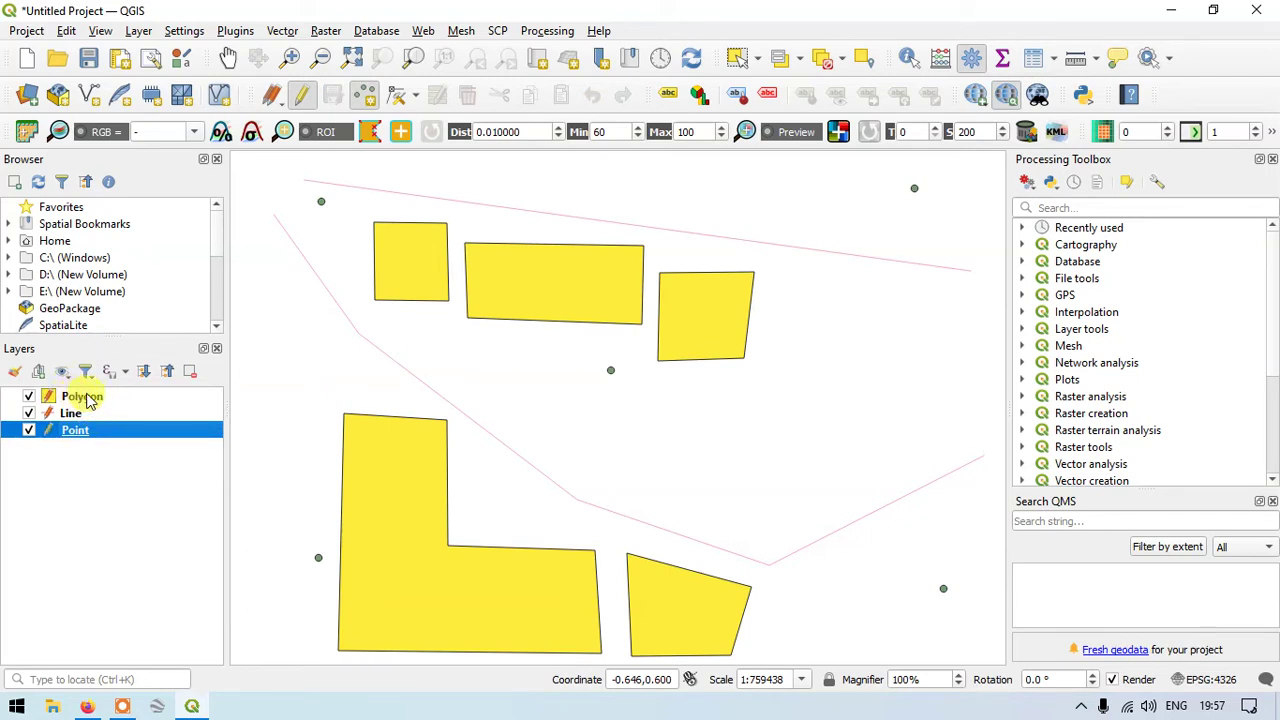
pyautogui.click(90, 398)
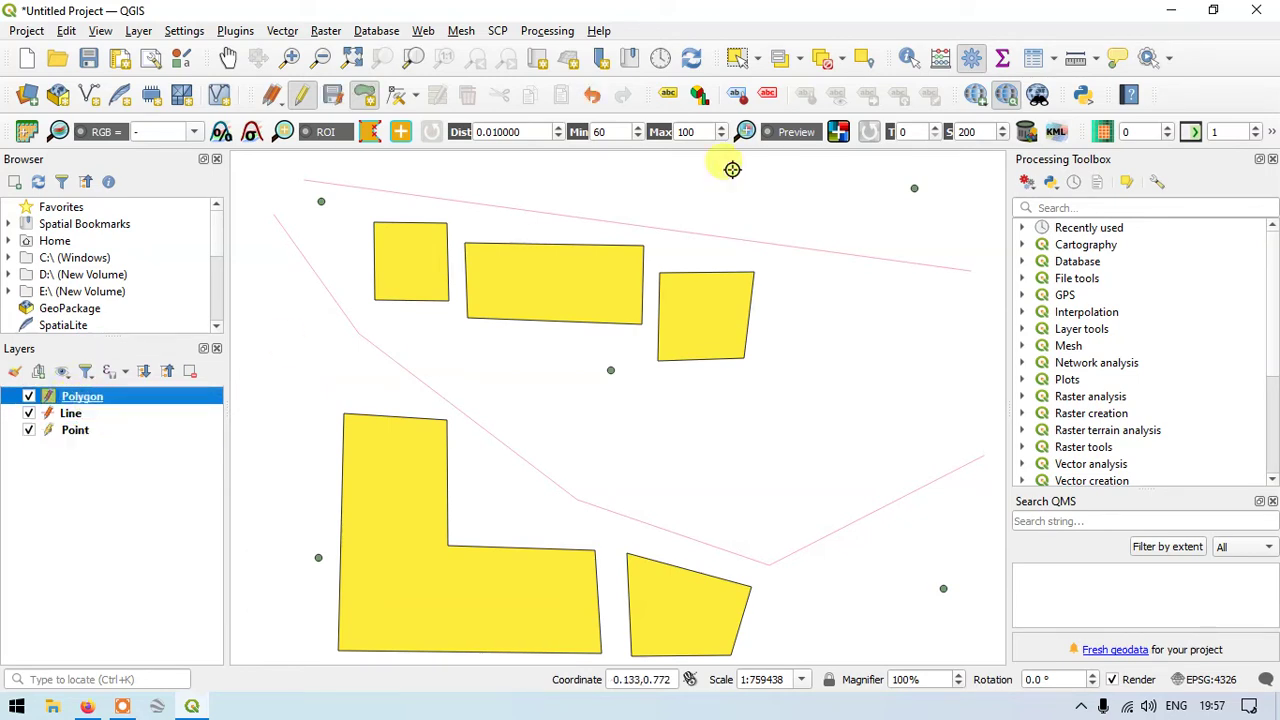
pyautogui.click(741, 62)
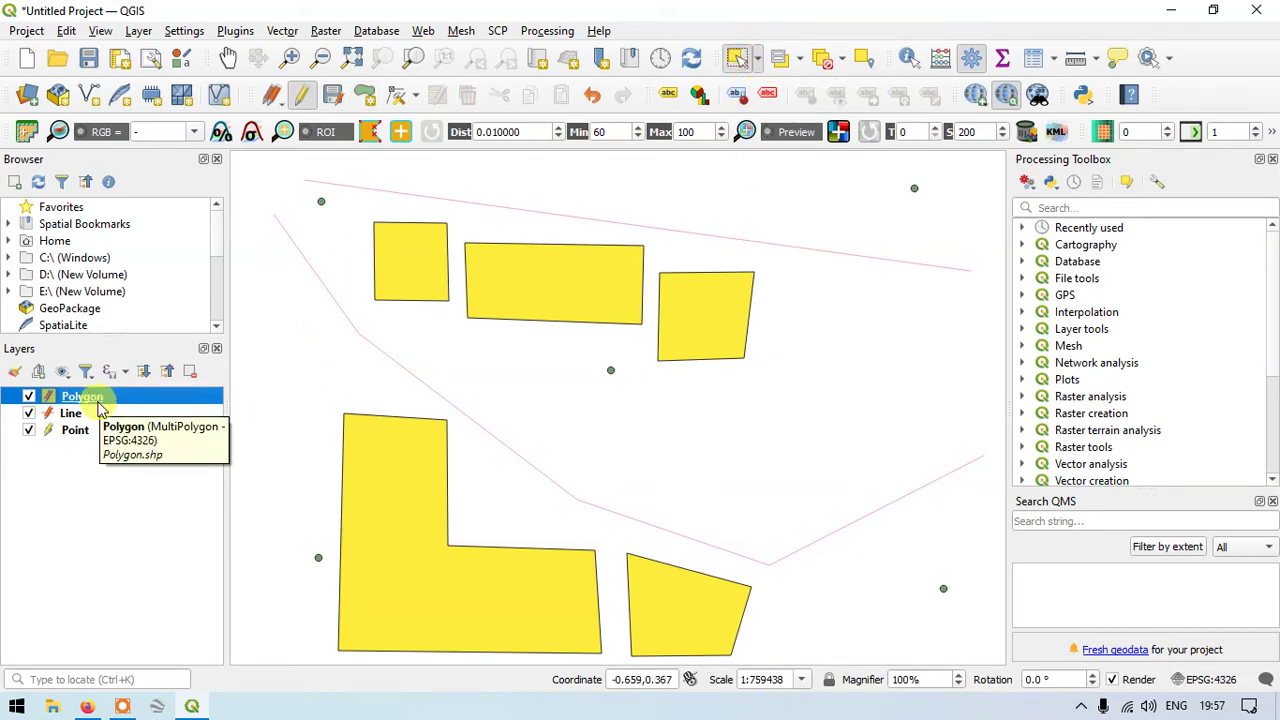
pyautogui.moveTo(256, 165); pyautogui.dragTo(950, 662)
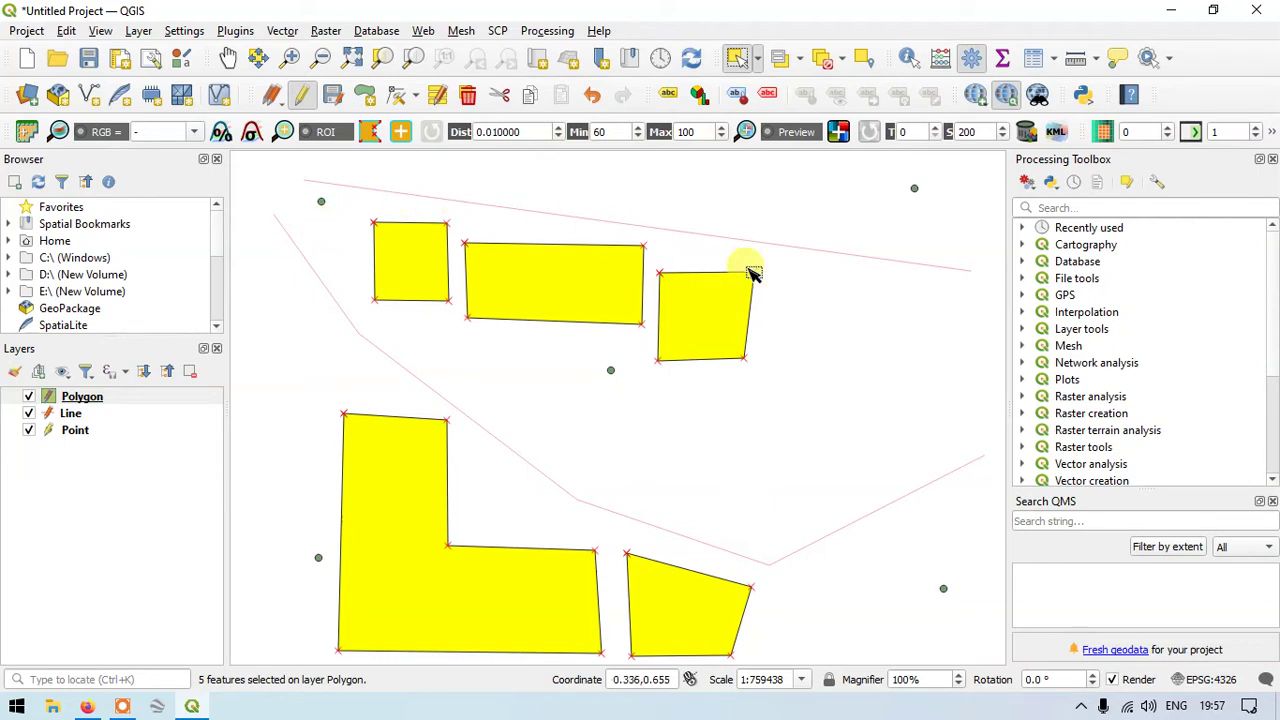
# Select all features of the Line layer and all features of the Point layer, keeping the polygon selection.
pyautogui.click(78, 418)
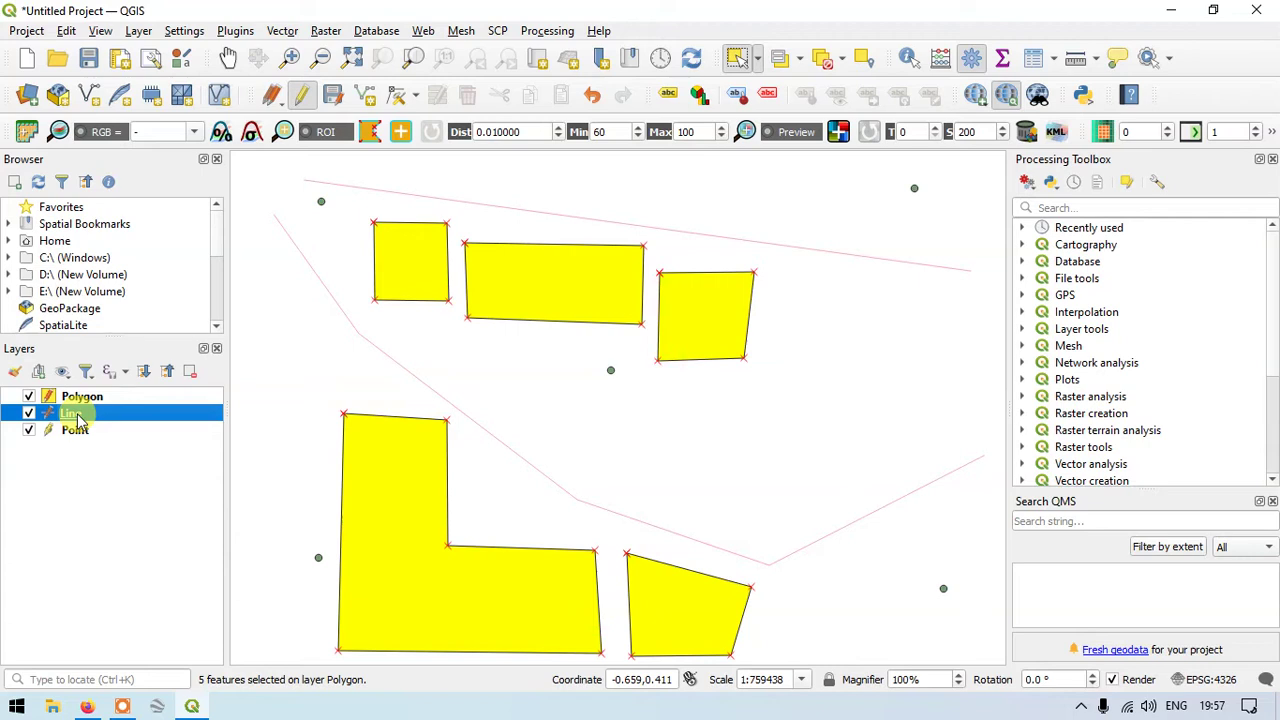
pyautogui.click(740, 60)
pyautogui.moveTo(262, 165); pyautogui.dragTo(975, 612)
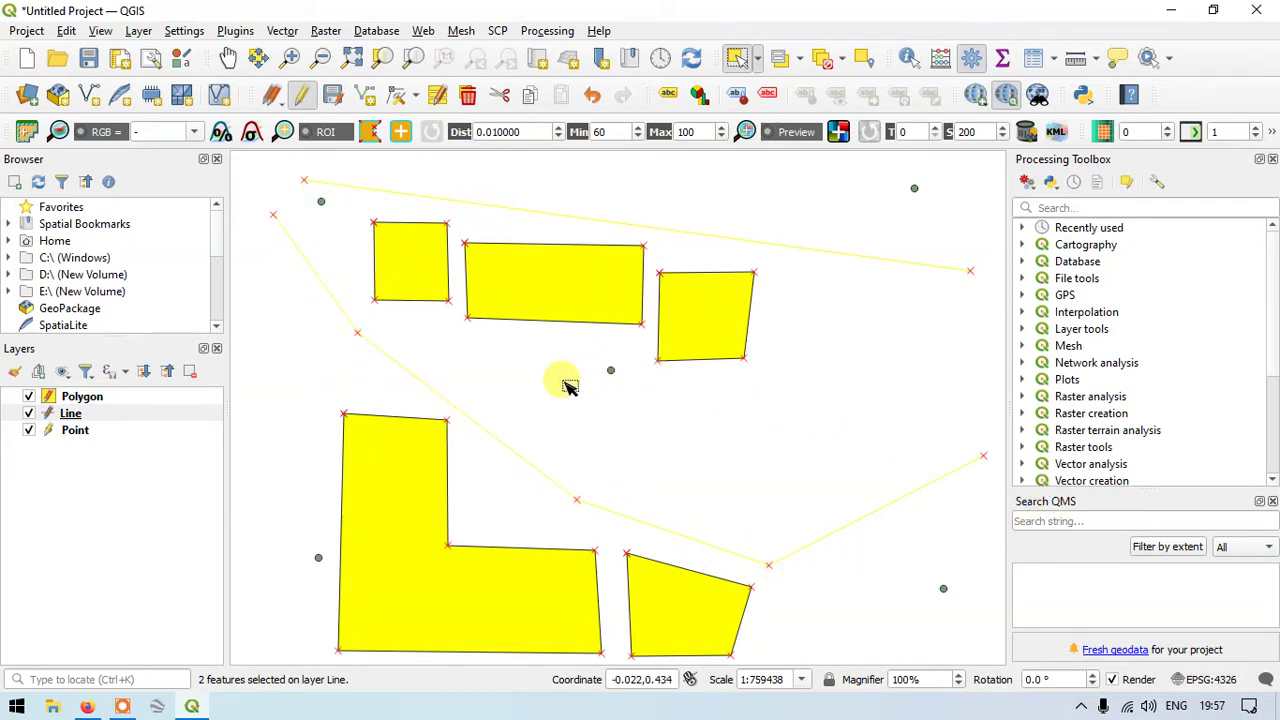
pyautogui.click(78, 436)
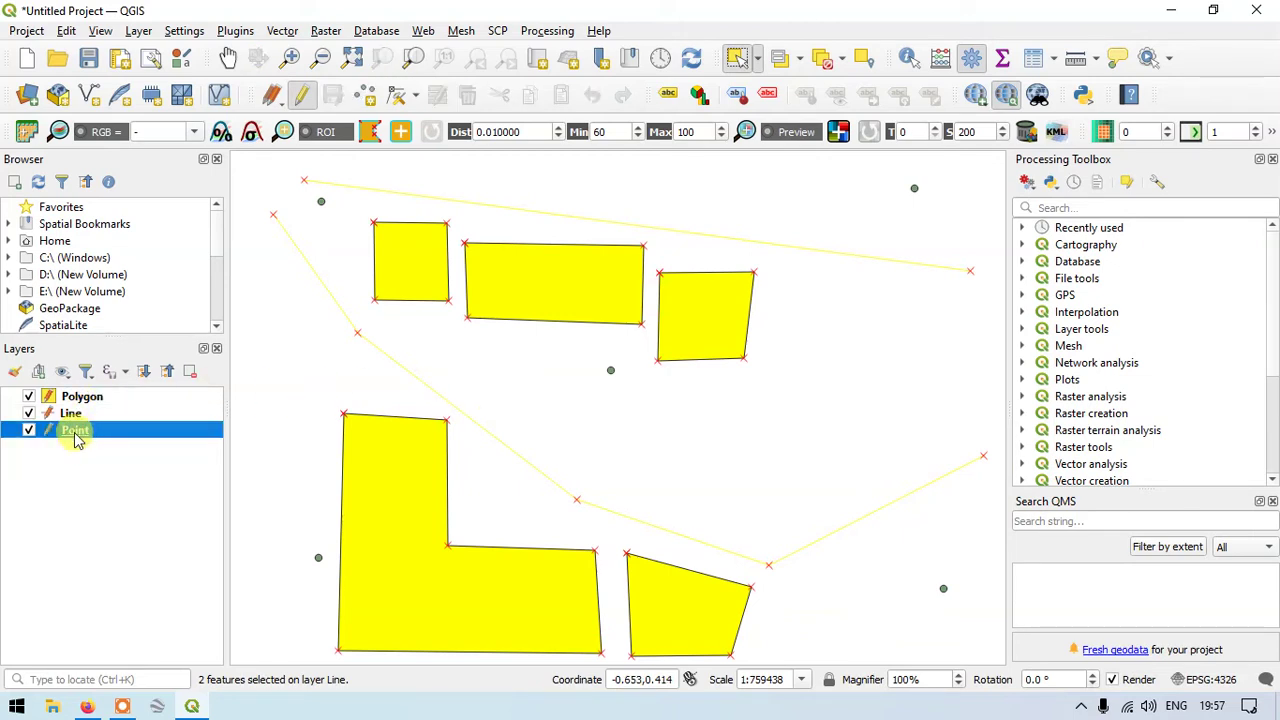
pyautogui.click(738, 62)
pyautogui.moveTo(240, 163); pyautogui.dragTo(988, 634)
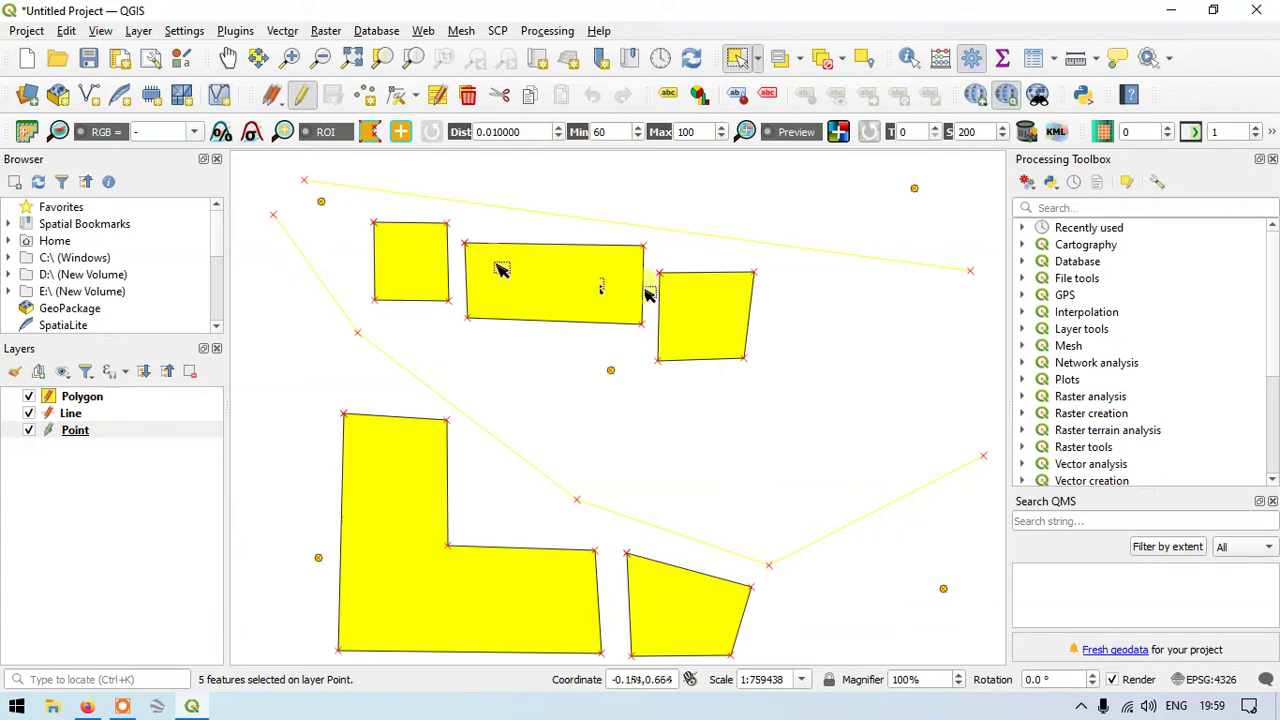
# Clear the feature selections on the Polygon, Line and Point layers one after another.
pyautogui.click(91, 399)
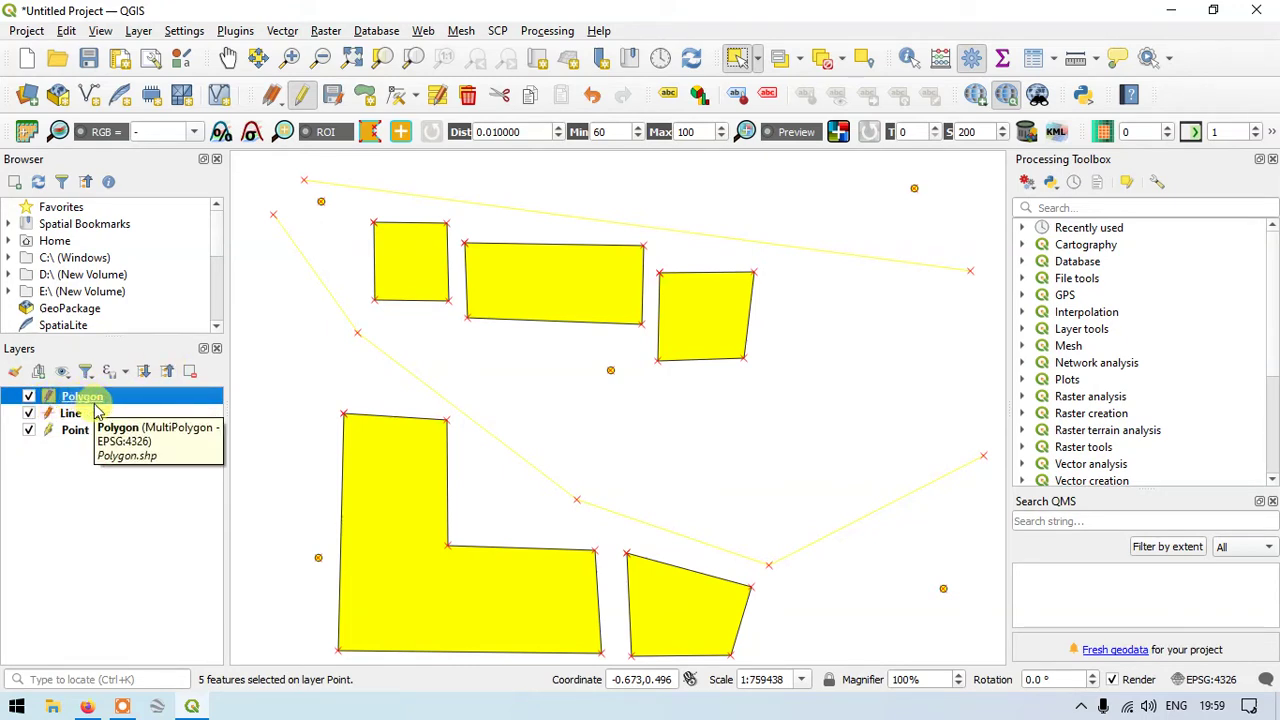
pyautogui.click(790, 193)
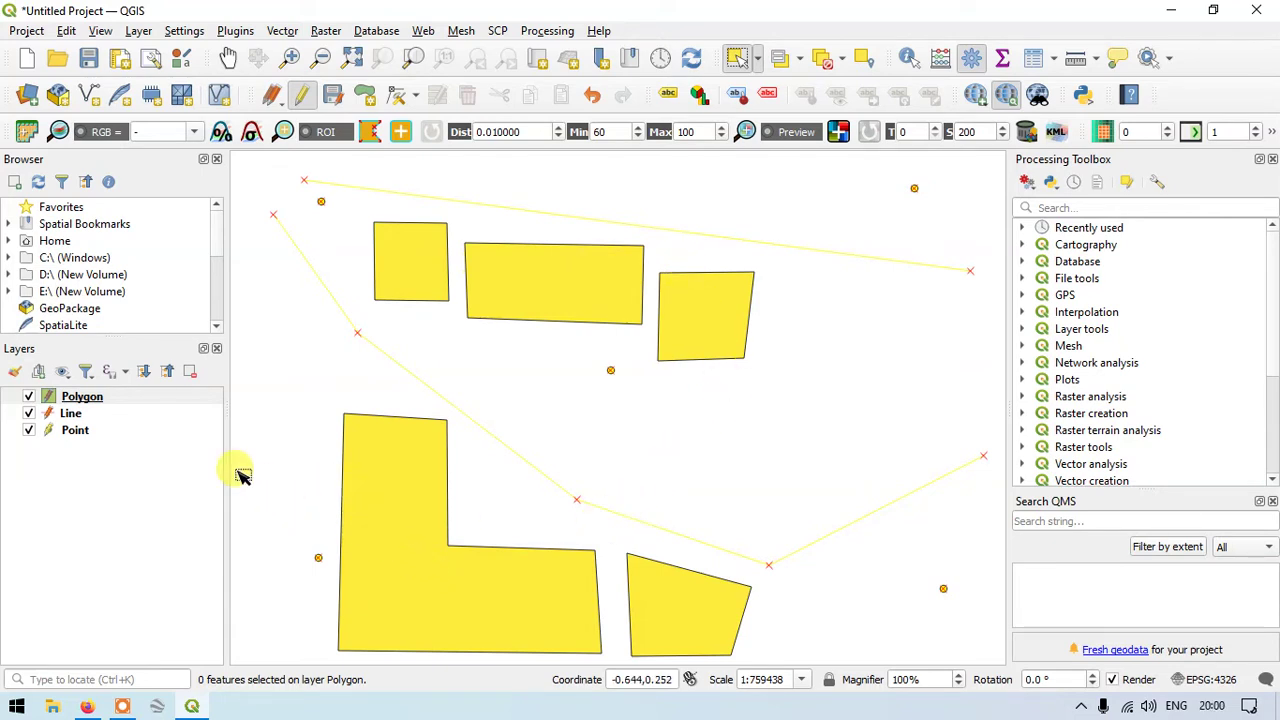
pyautogui.click(84, 417)
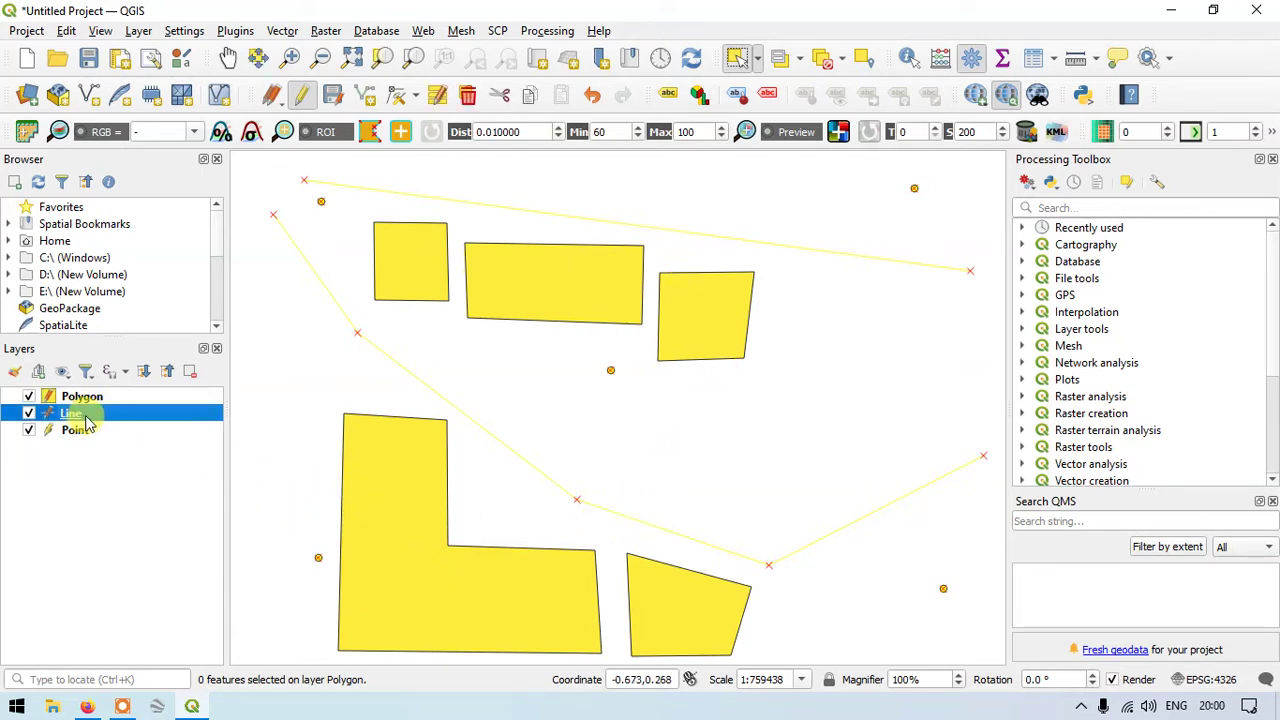
pyautogui.click(856, 334)
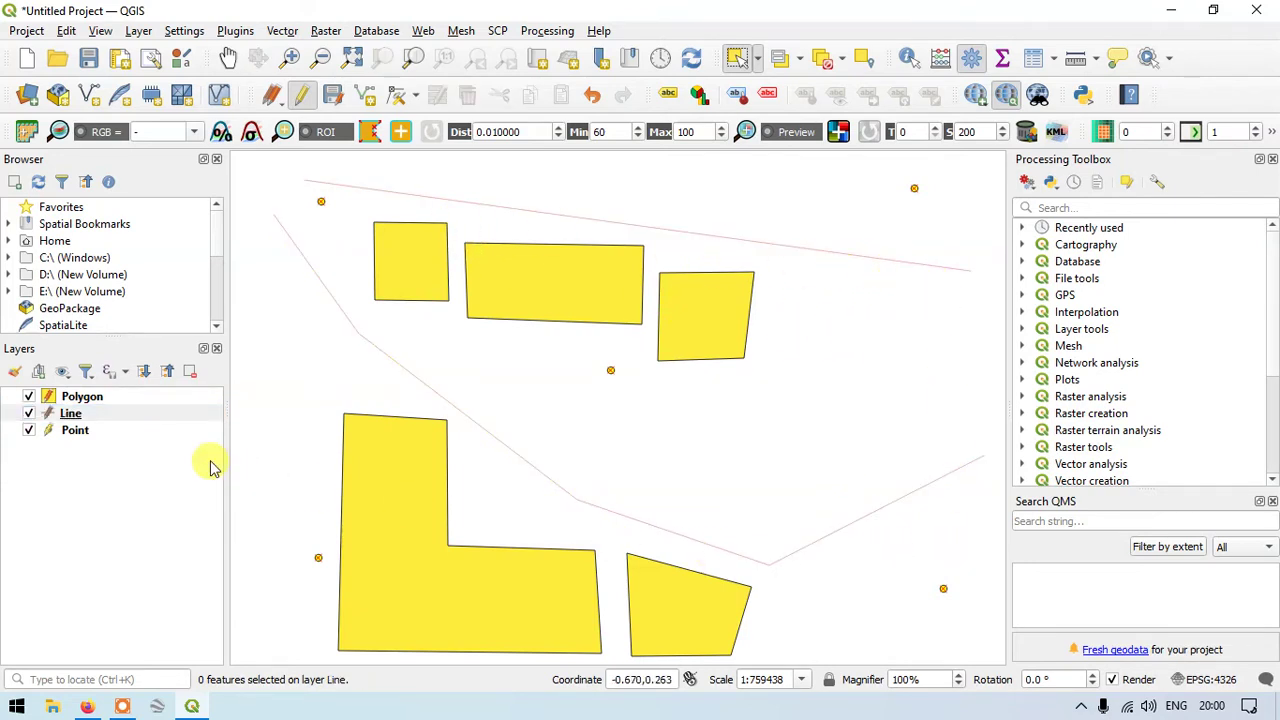
pyautogui.click(80, 431)
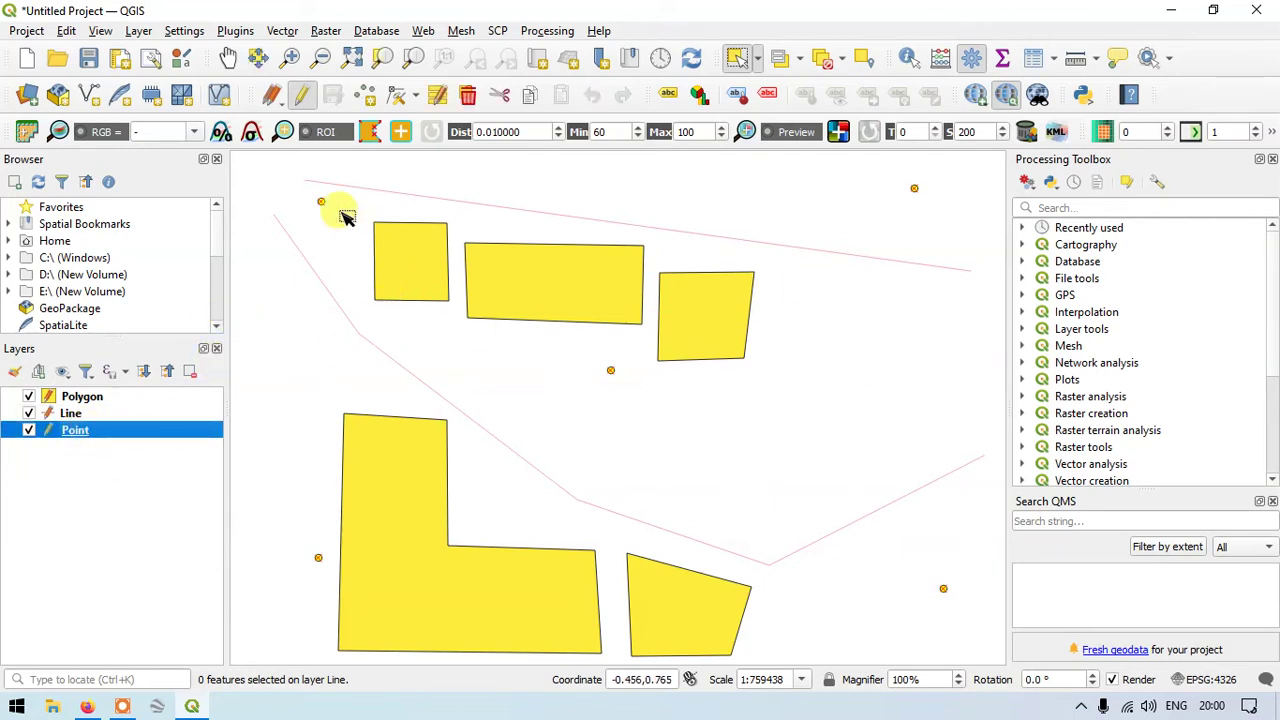
pyautogui.click(843, 343)
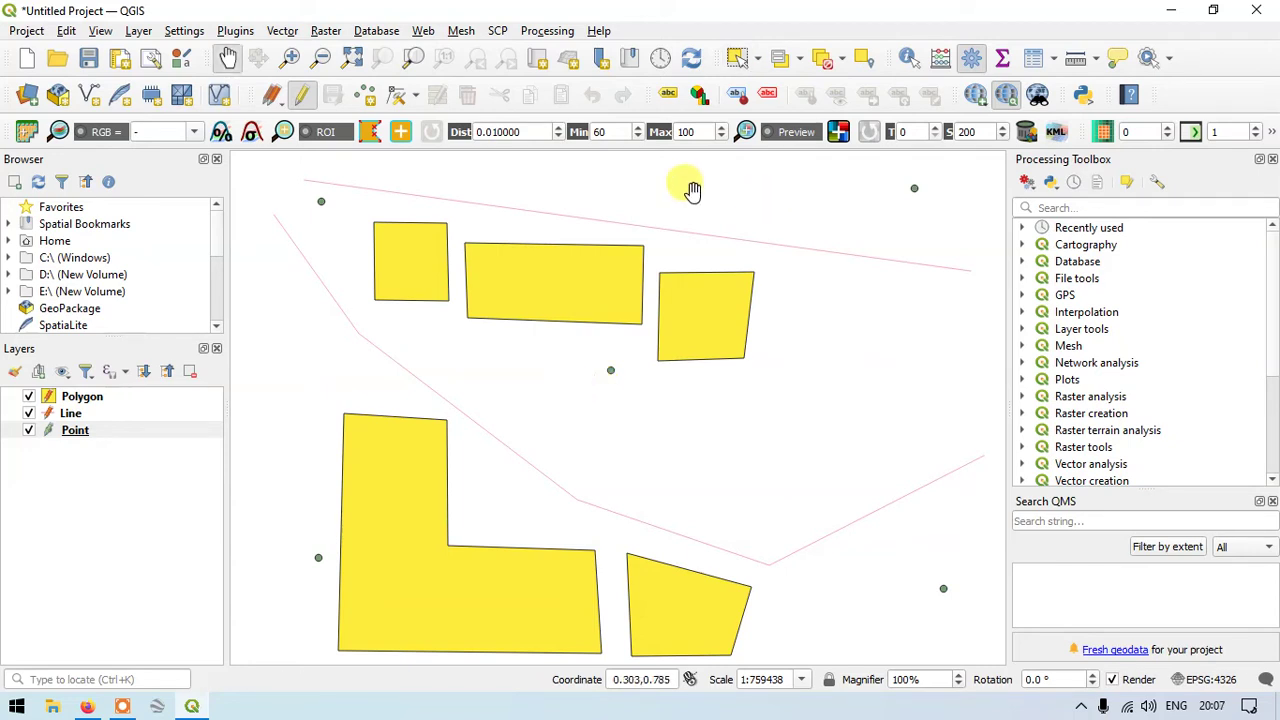
# Open the attribute table of the Point layer.
pyautogui.press('Escape')
pyautogui.moveTo(808, 353)
pyautogui.mouseDown()
pyautogui.moveTo(806, 337)
pyautogui.moveTo(820, 357)
pyautogui.moveTo(829, 346)
pyautogui.mouseUp()
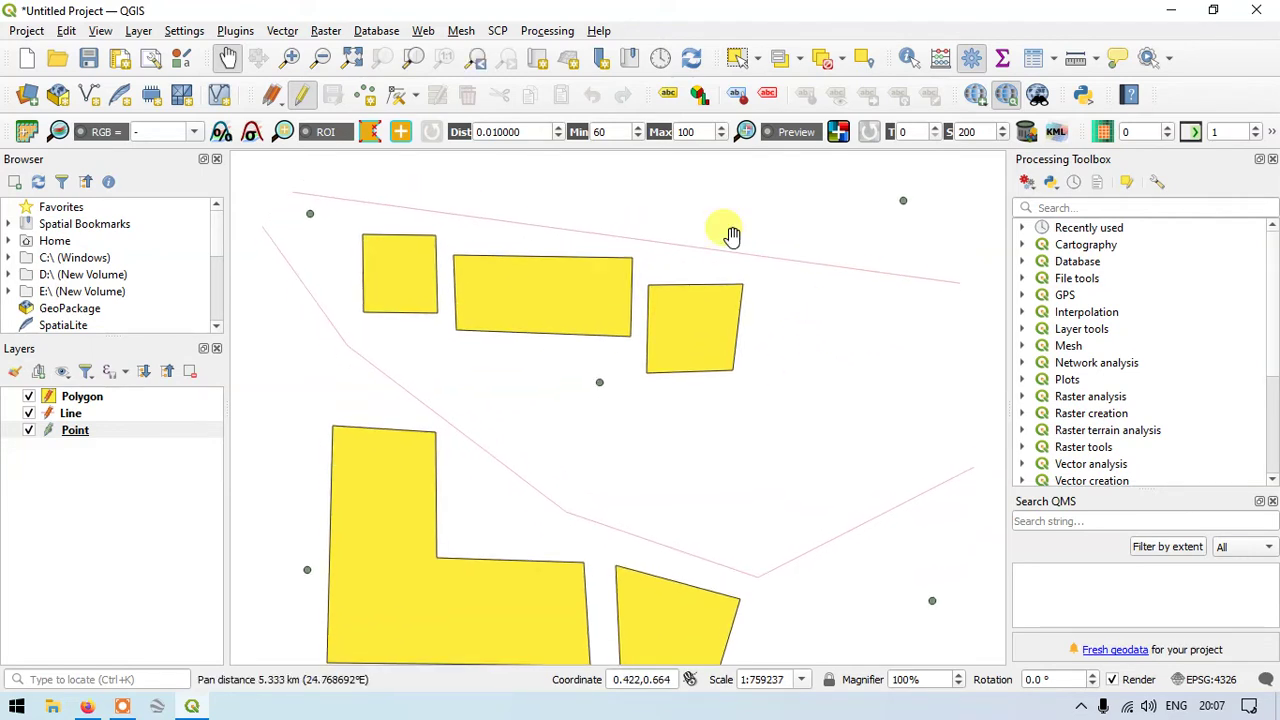
pyautogui.click(82, 440)
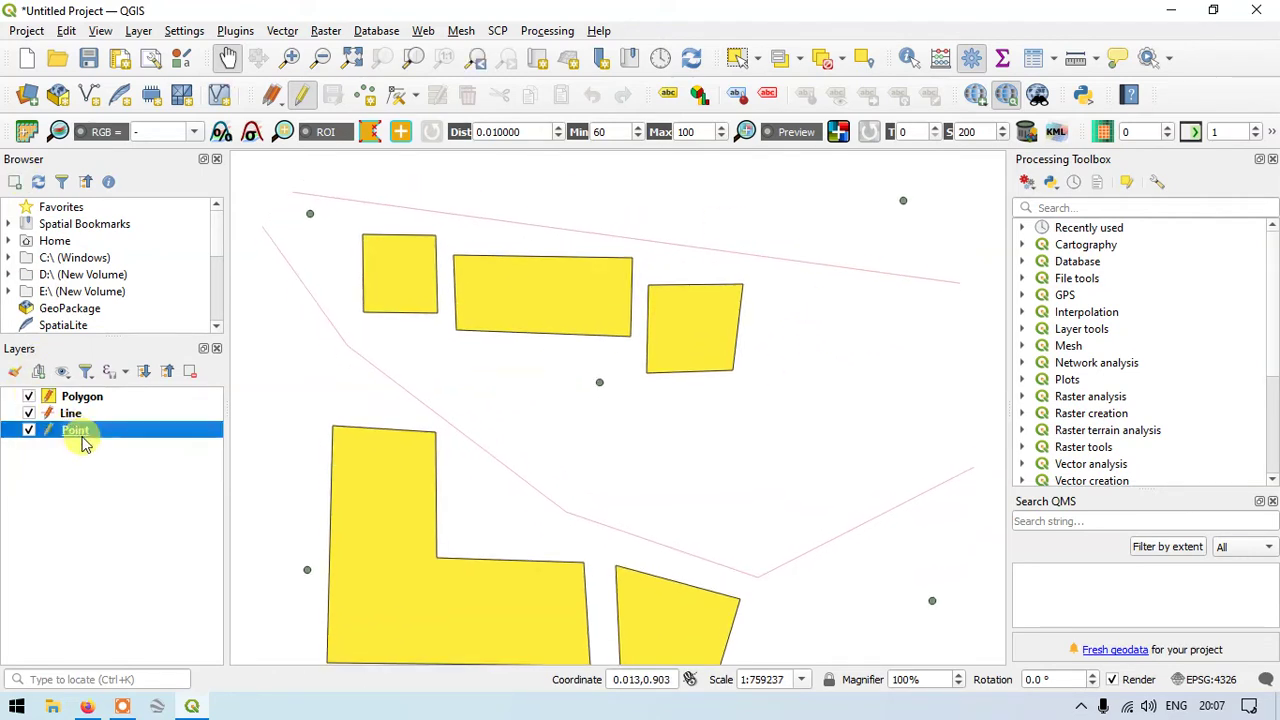
pyautogui.click(1033, 62)
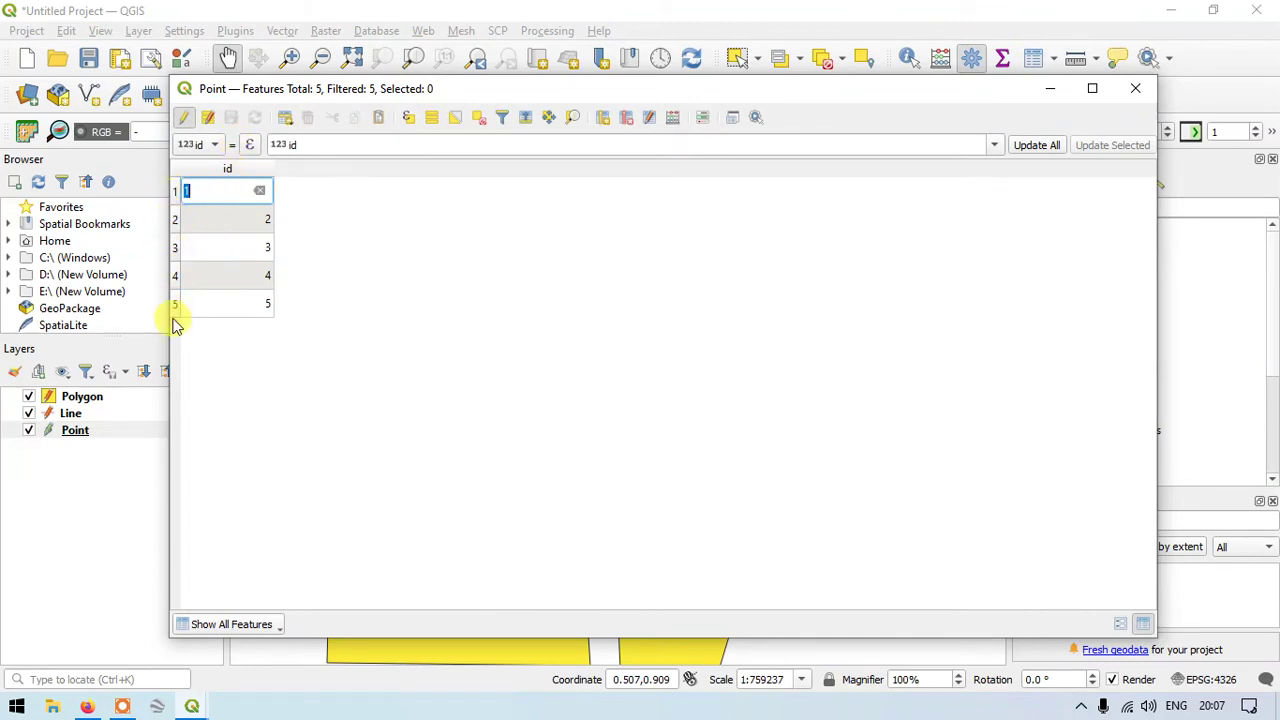
pyautogui.moveTo(647, 101); pyautogui.dragTo(519, 697)
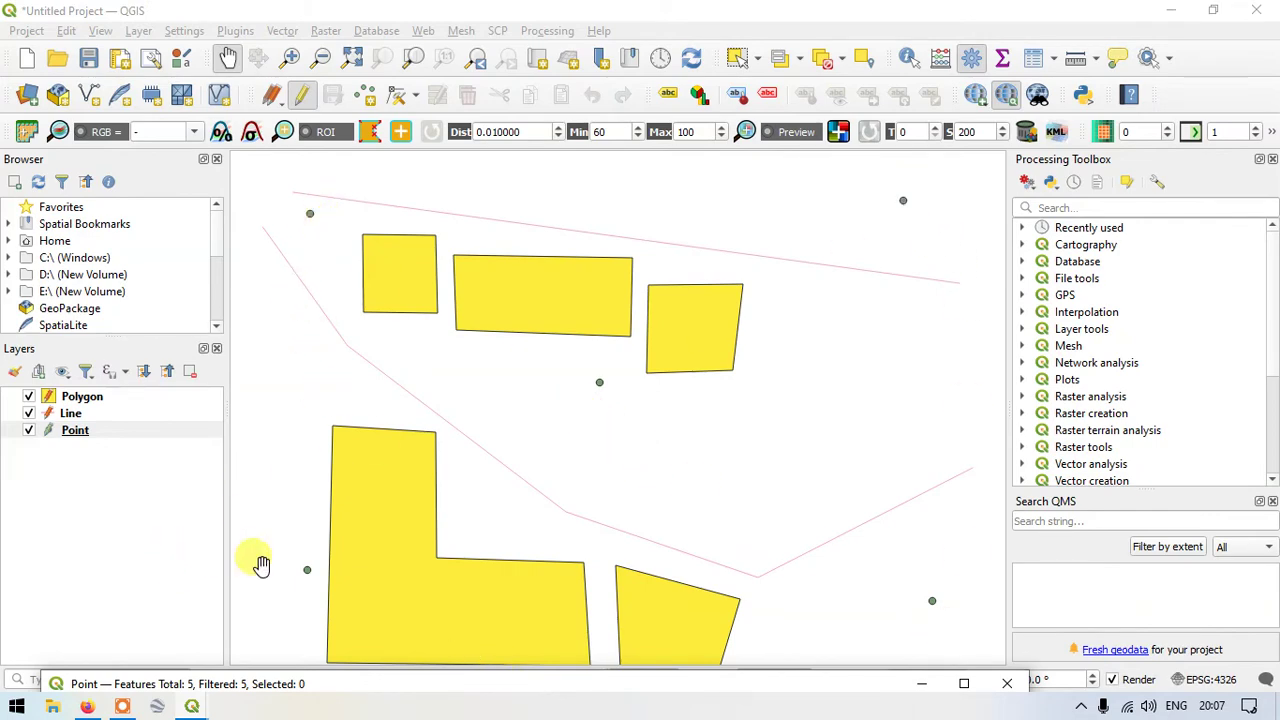
pyautogui.moveTo(378, 692); pyautogui.dragTo(490, 117)
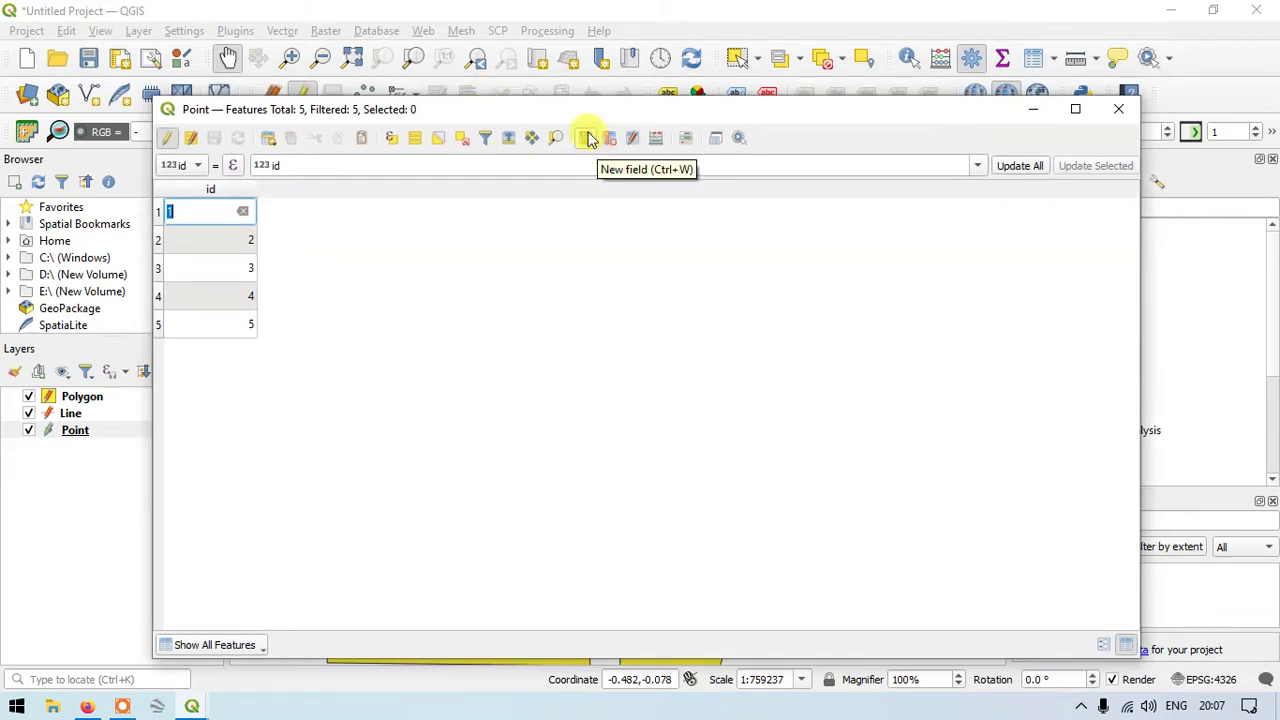
# Add a Text (string) field named Friends with length 10 to the Point layer.
pyautogui.click(586, 143)
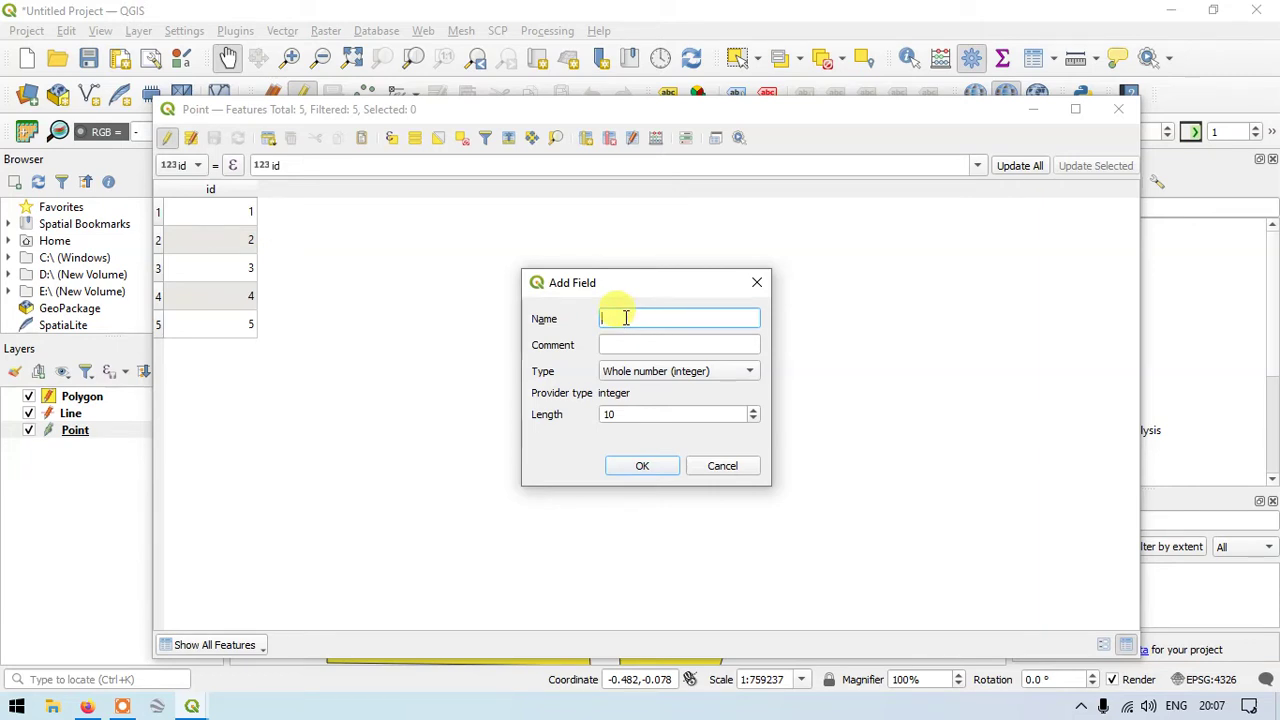
pyautogui.write('Friends')
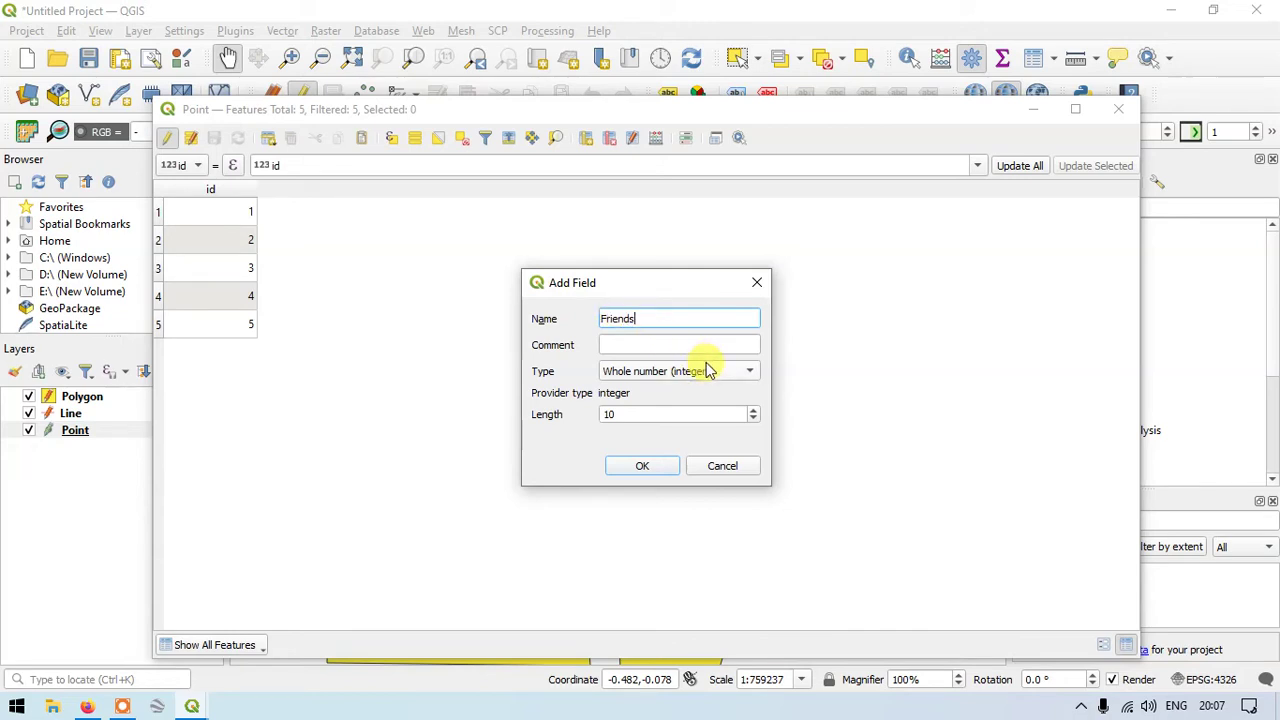
pyautogui.click(677, 378)
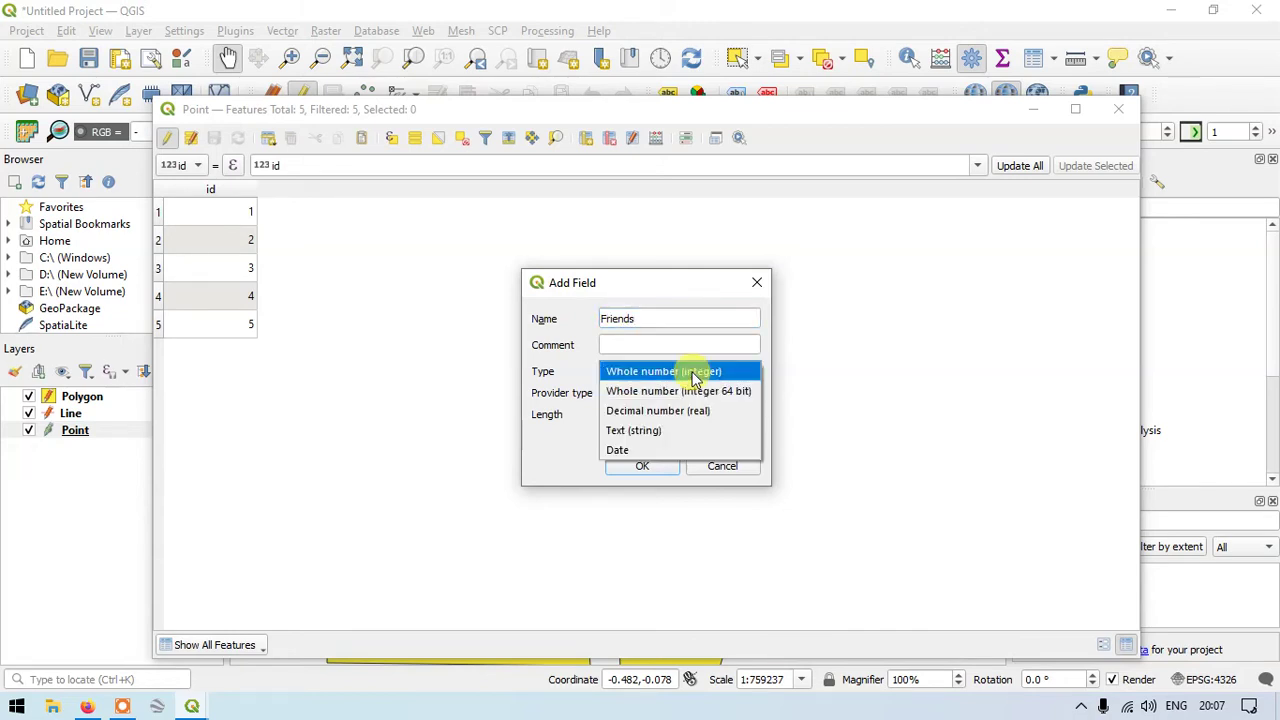
pyautogui.click(660, 430)
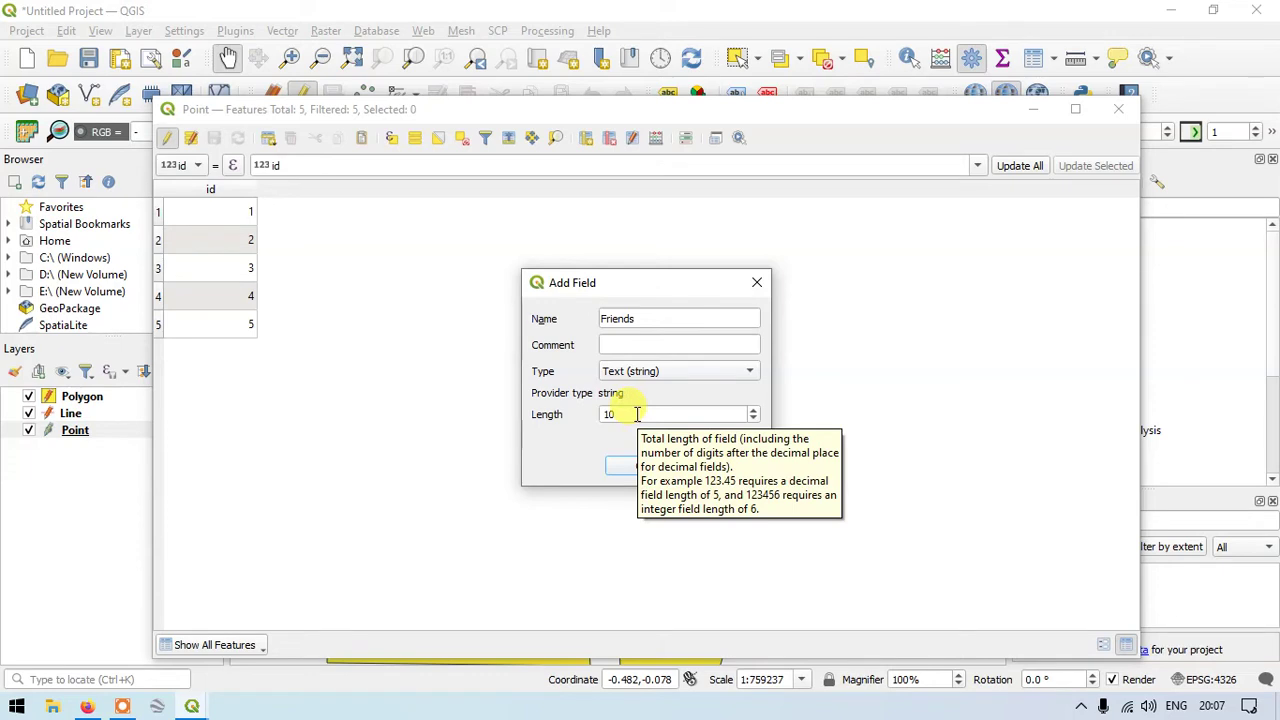
pyautogui.doubleClick(630, 414)
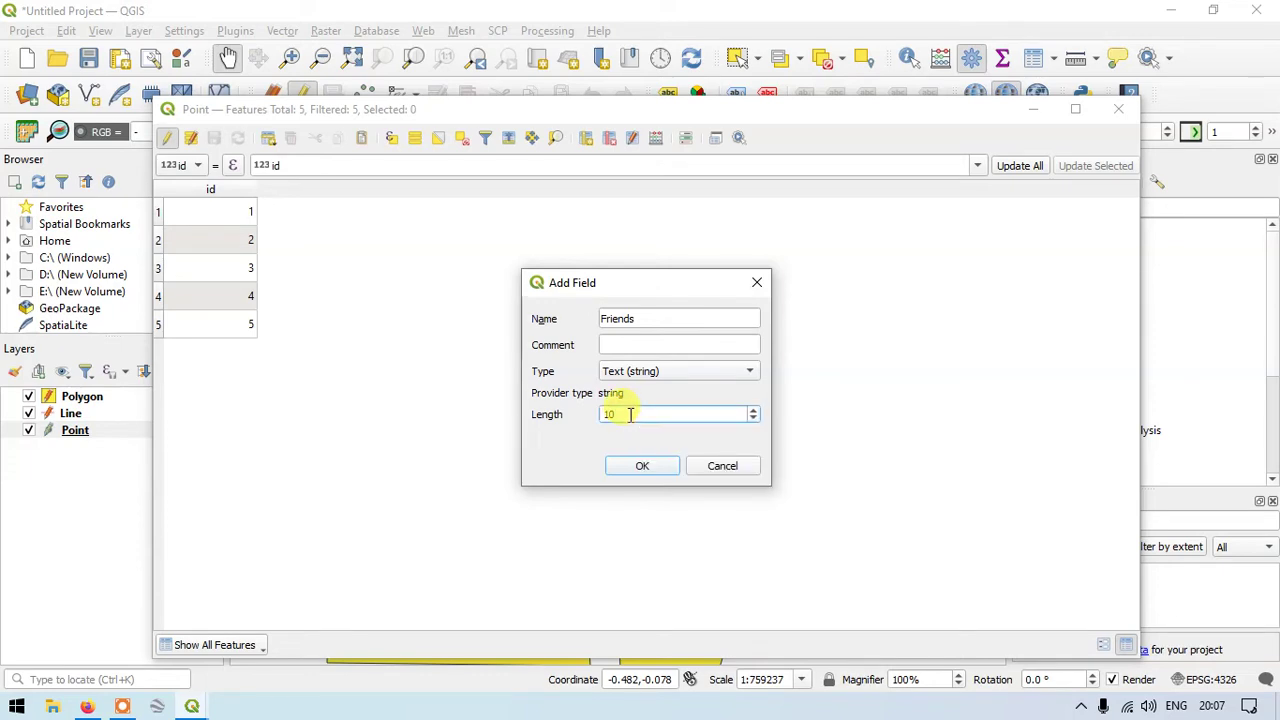
pyautogui.write('10')
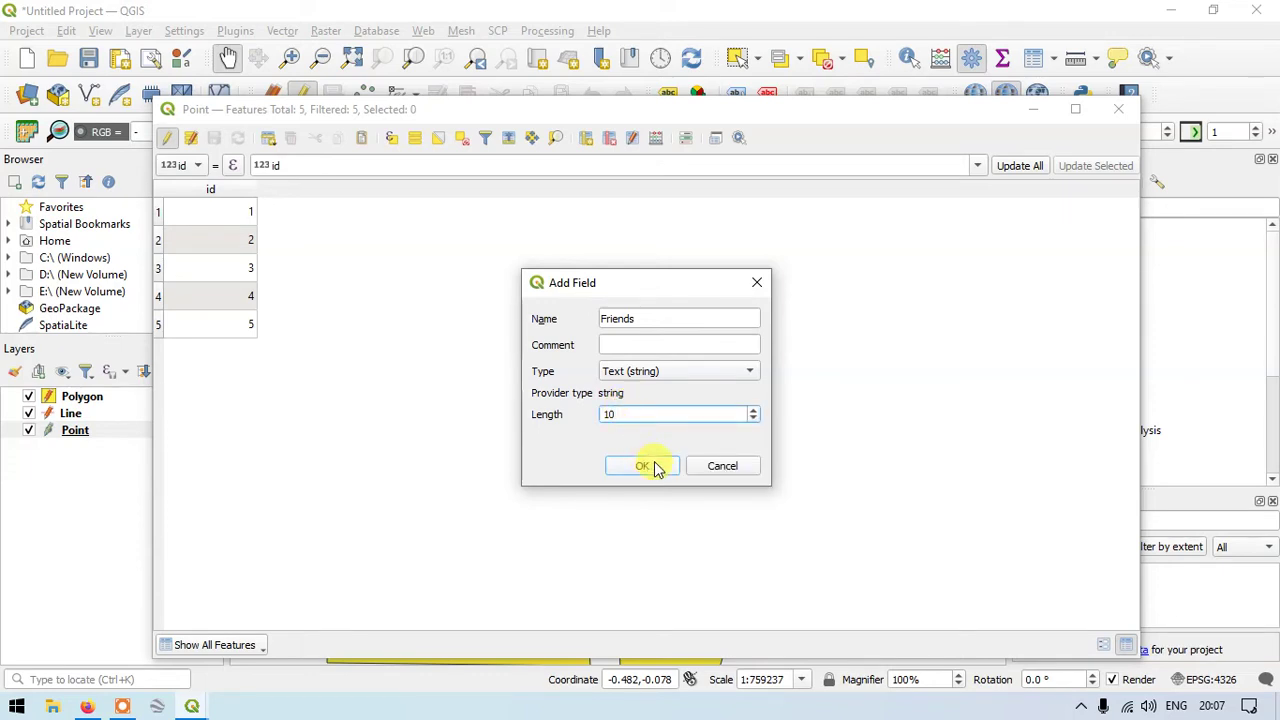
pyautogui.click(655, 468)
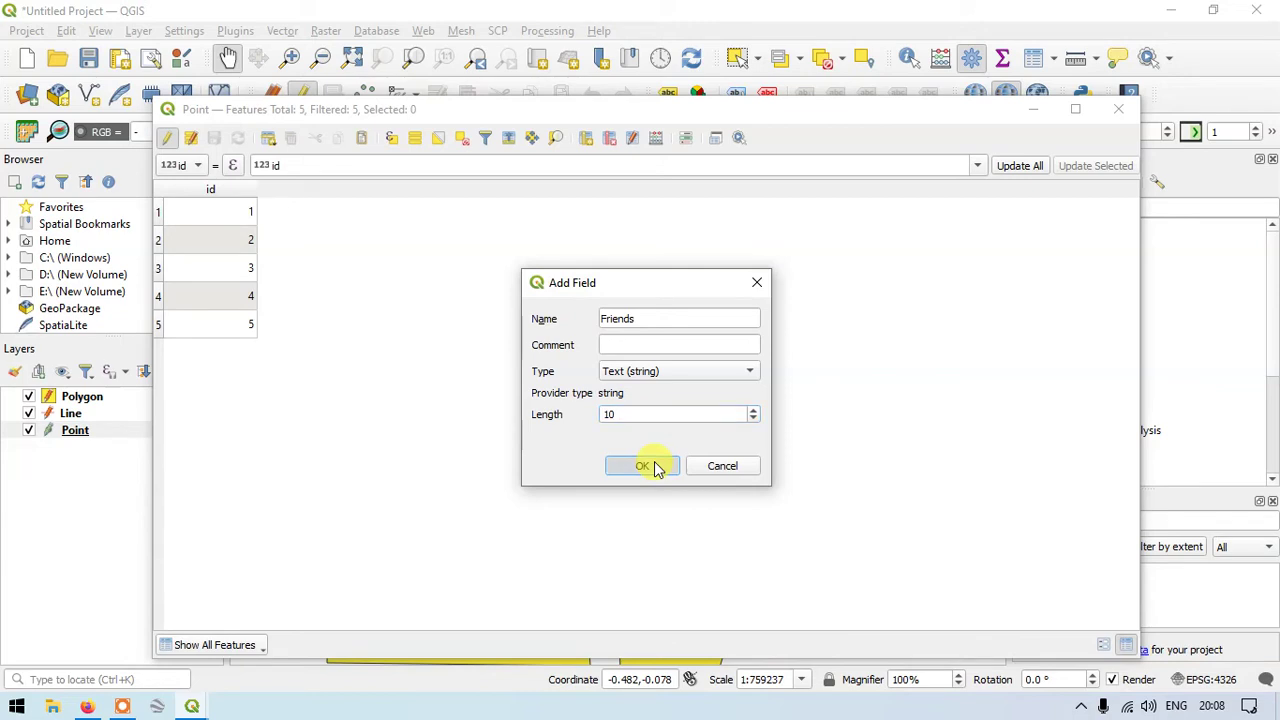
# Fill the Friends field of all five point records with one friend's first name each.
pyautogui.doubleClick(290, 212)
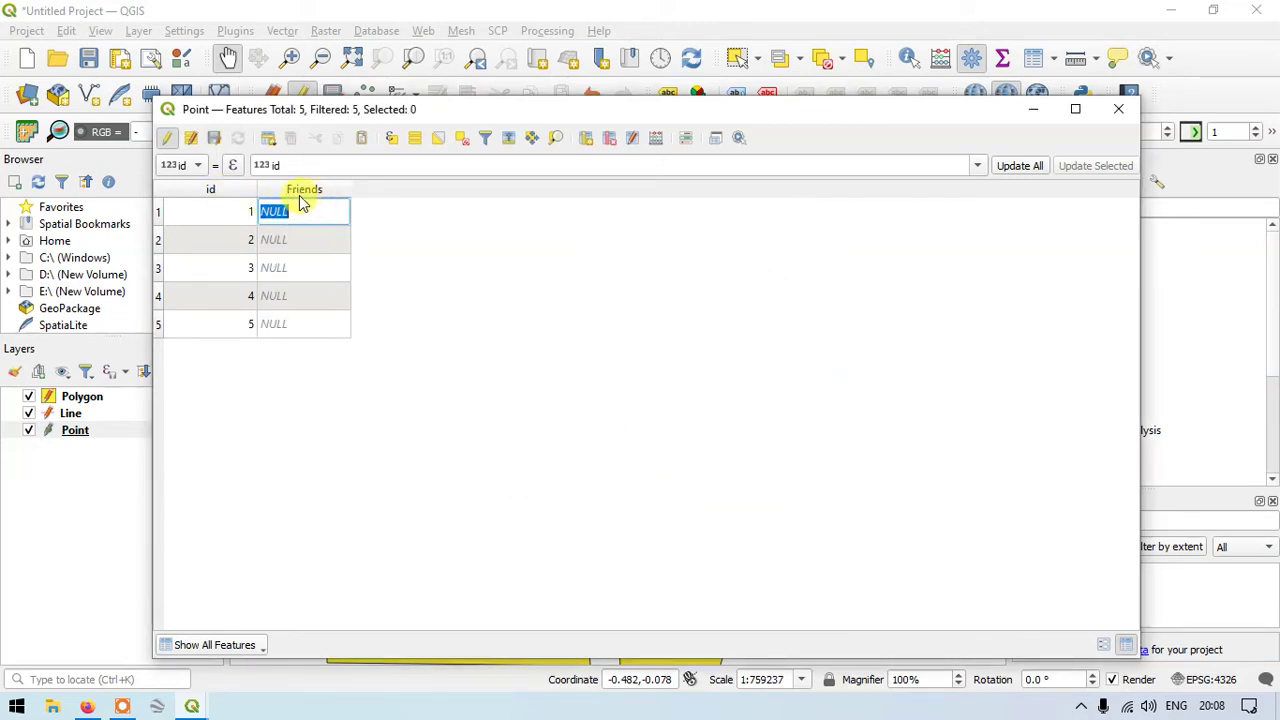
pyautogui.click(303, 212)
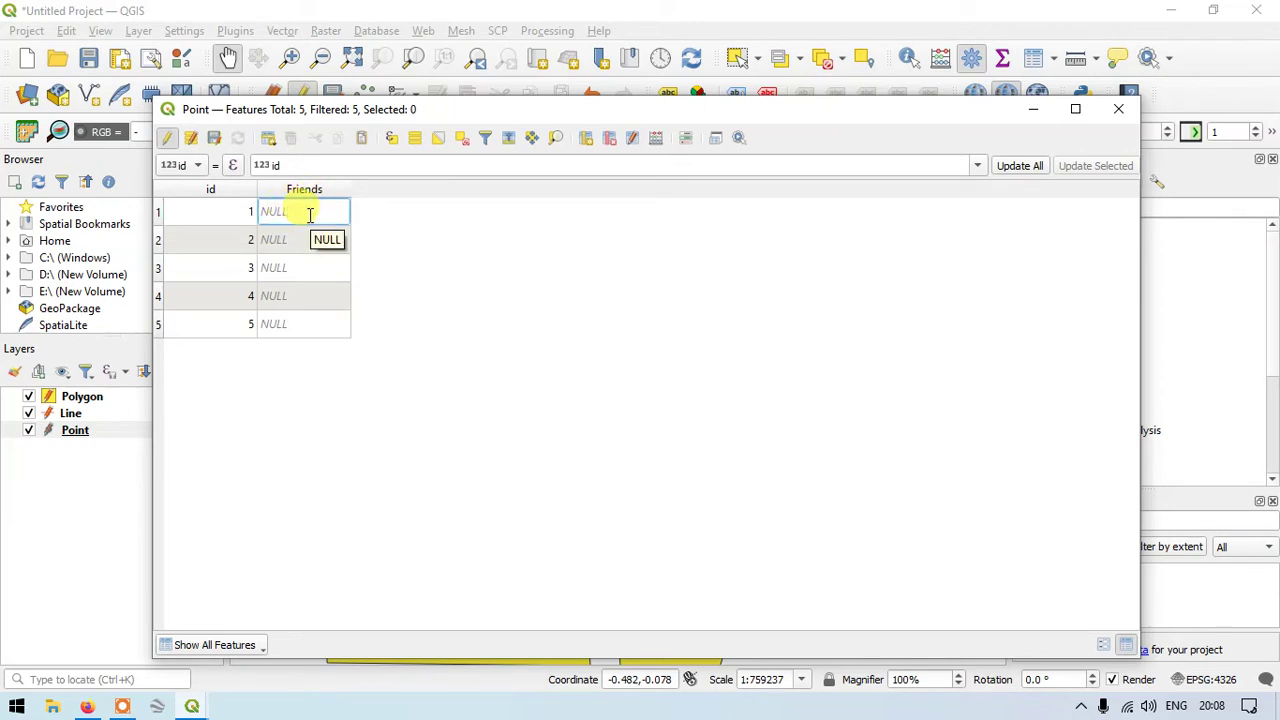
pyautogui.write('Laks')
pyautogui.doubleClick(288, 239)
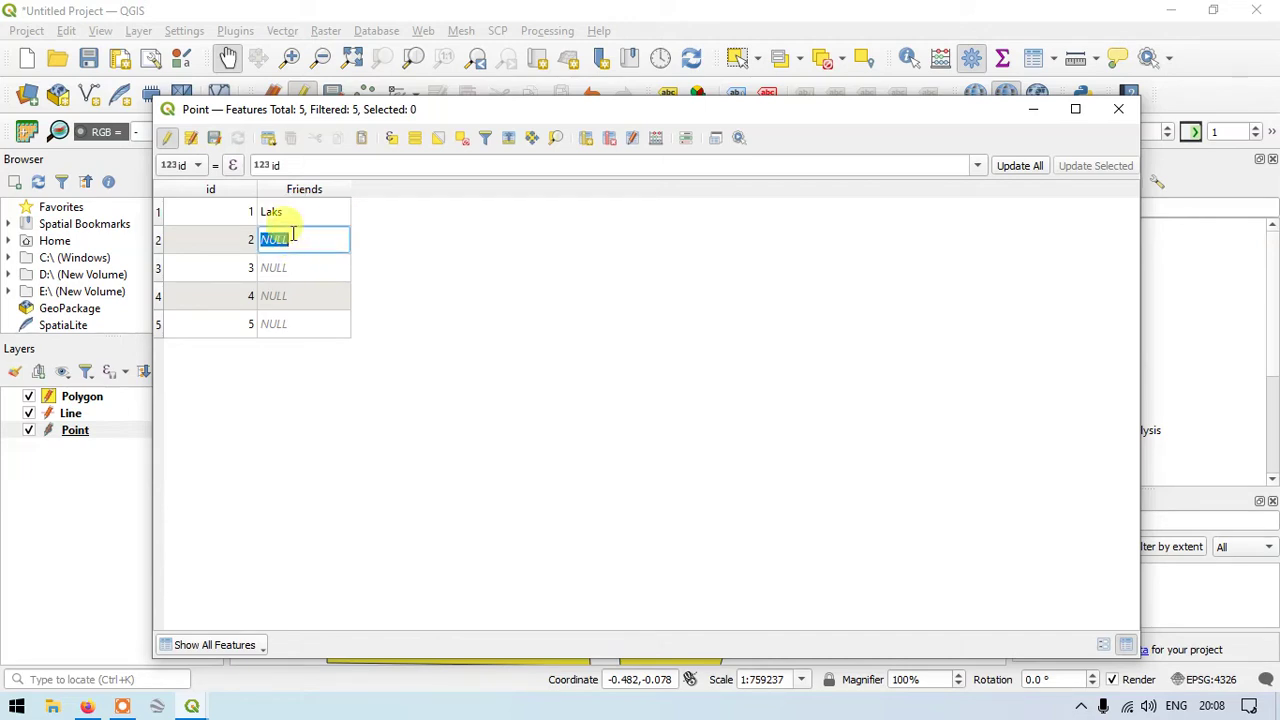
pyautogui.press('BackSpace')
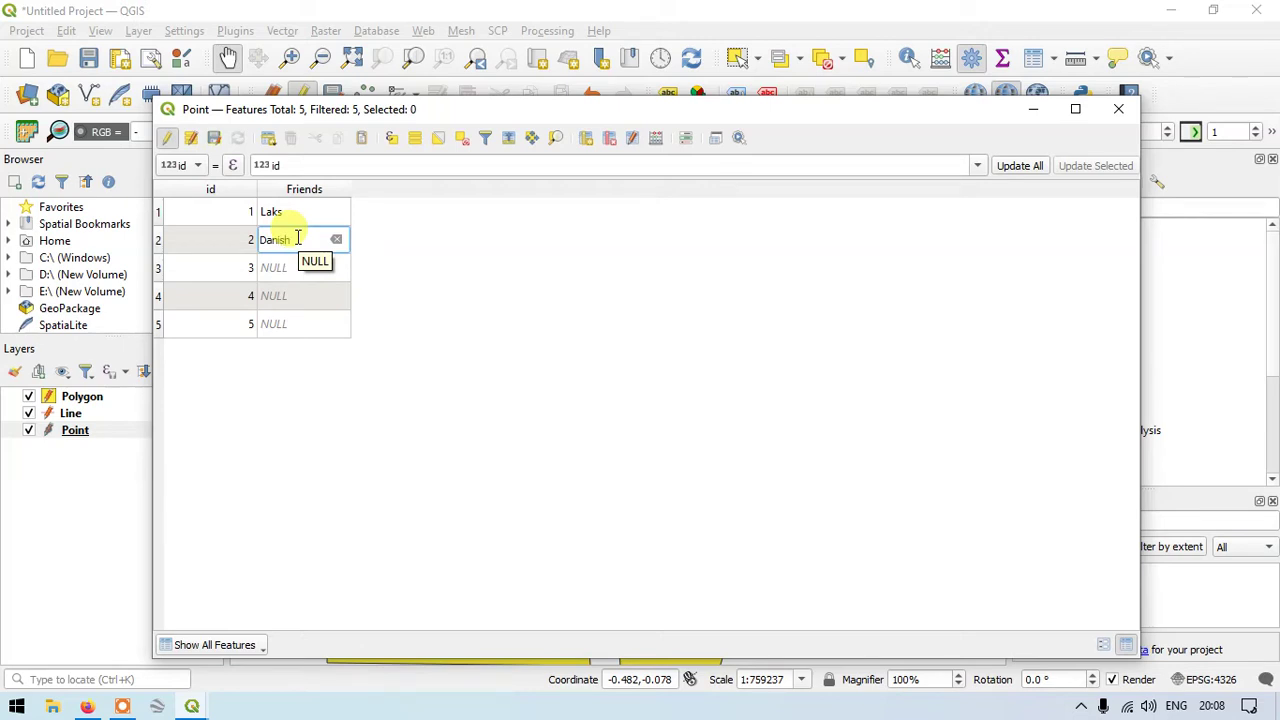
pyautogui.doubleClick(297, 266)
pyautogui.press('BackSpace')
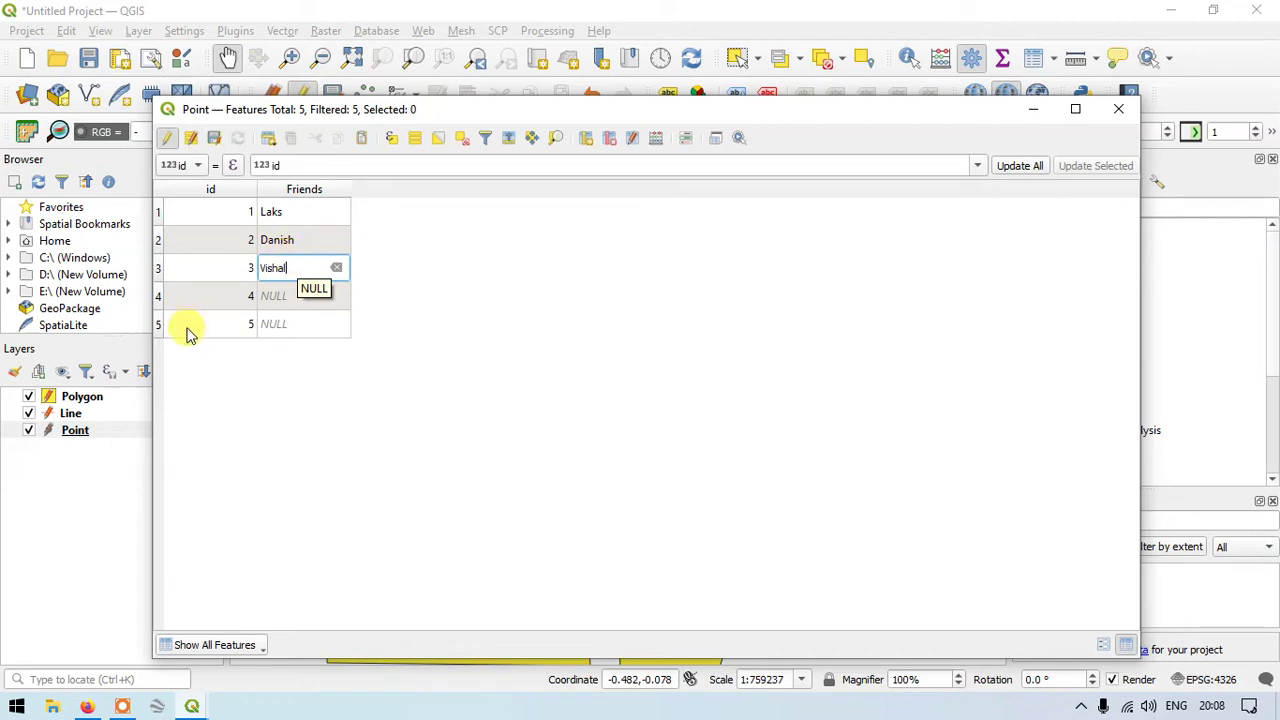
pyautogui.doubleClick(263, 295)
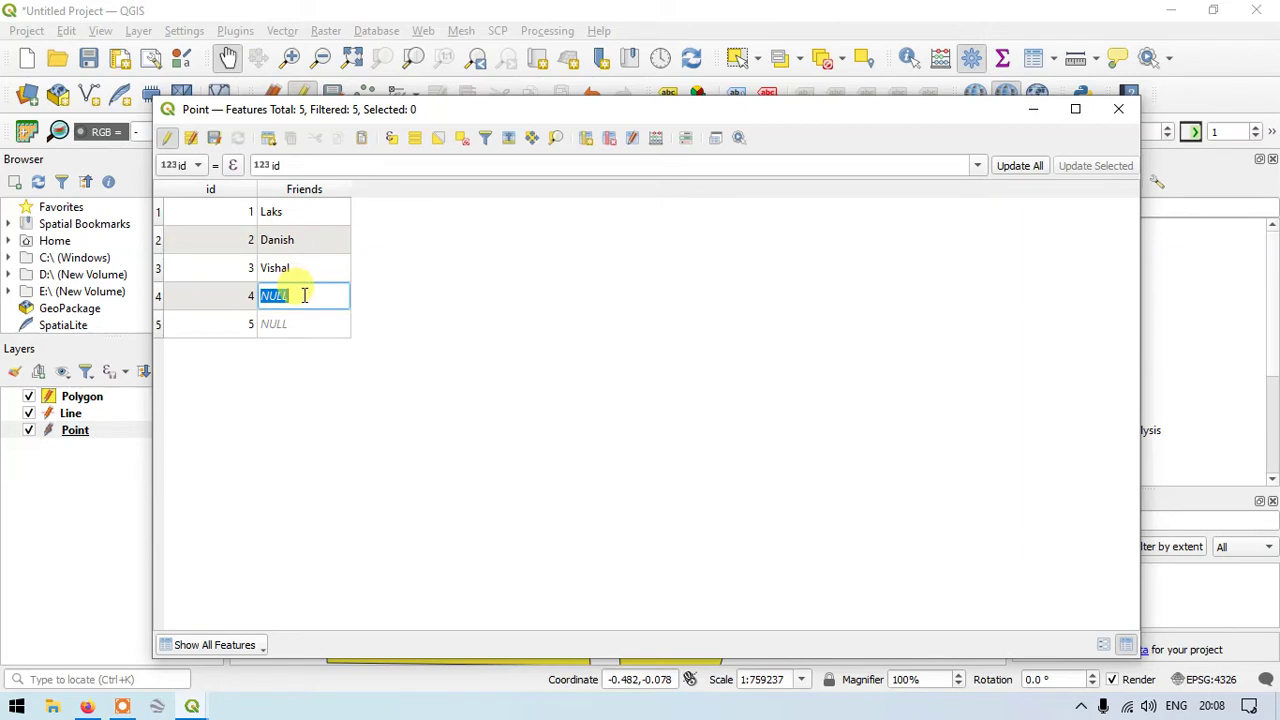
pyautogui.press('BackSpace')
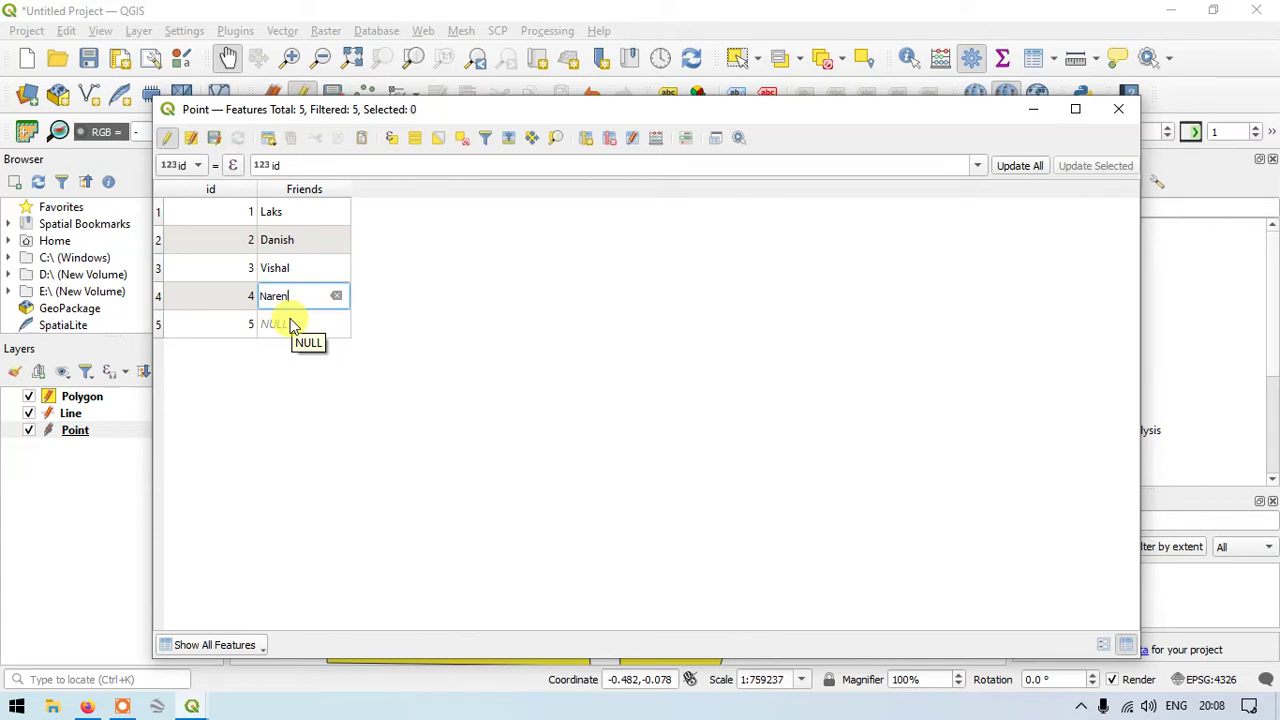
pyautogui.doubleClick(306, 321)
pyautogui.press('BackSpace')
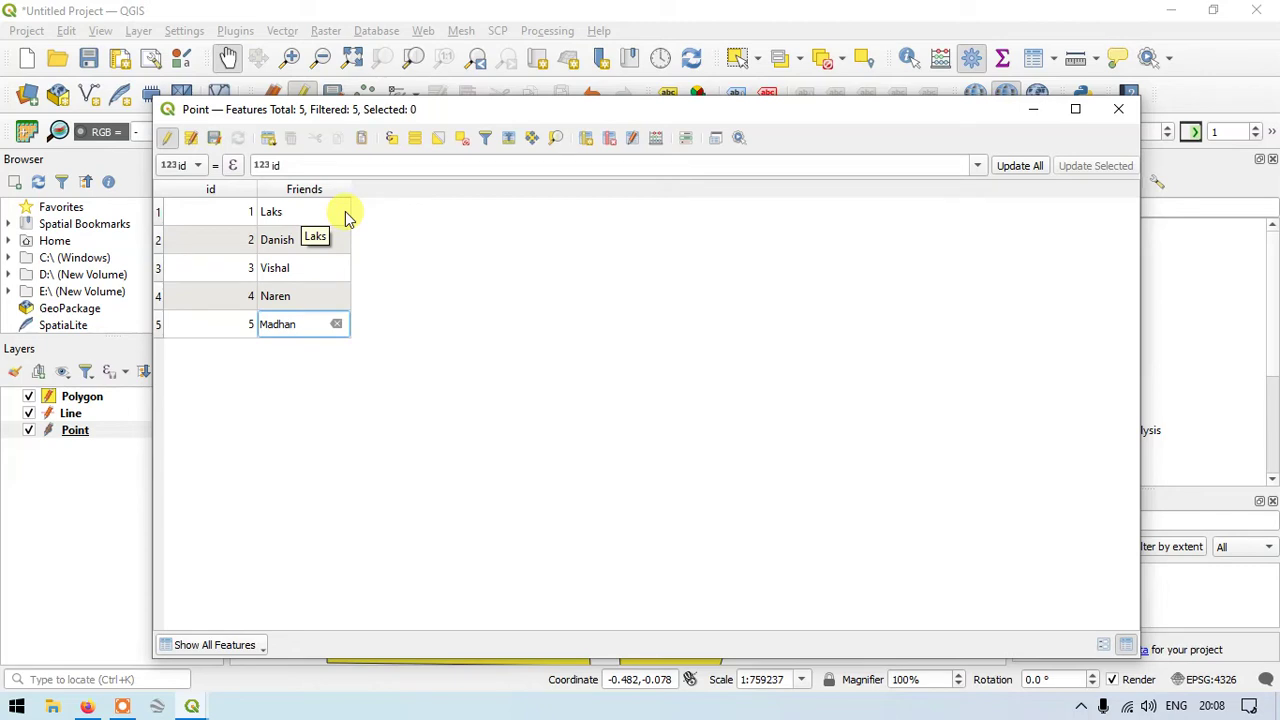
# Add a Text (string) field named Relation with length 10 to the Point layer.
pyautogui.click(589, 144)
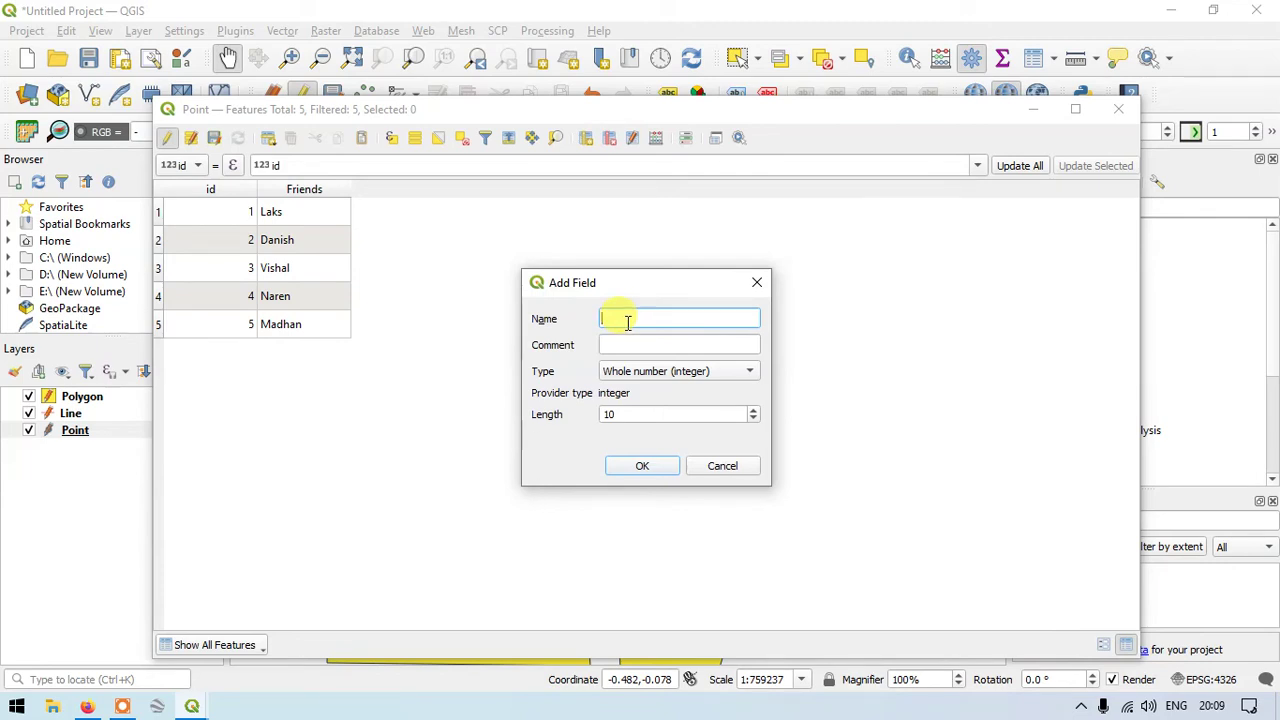
pyautogui.write('Relation')
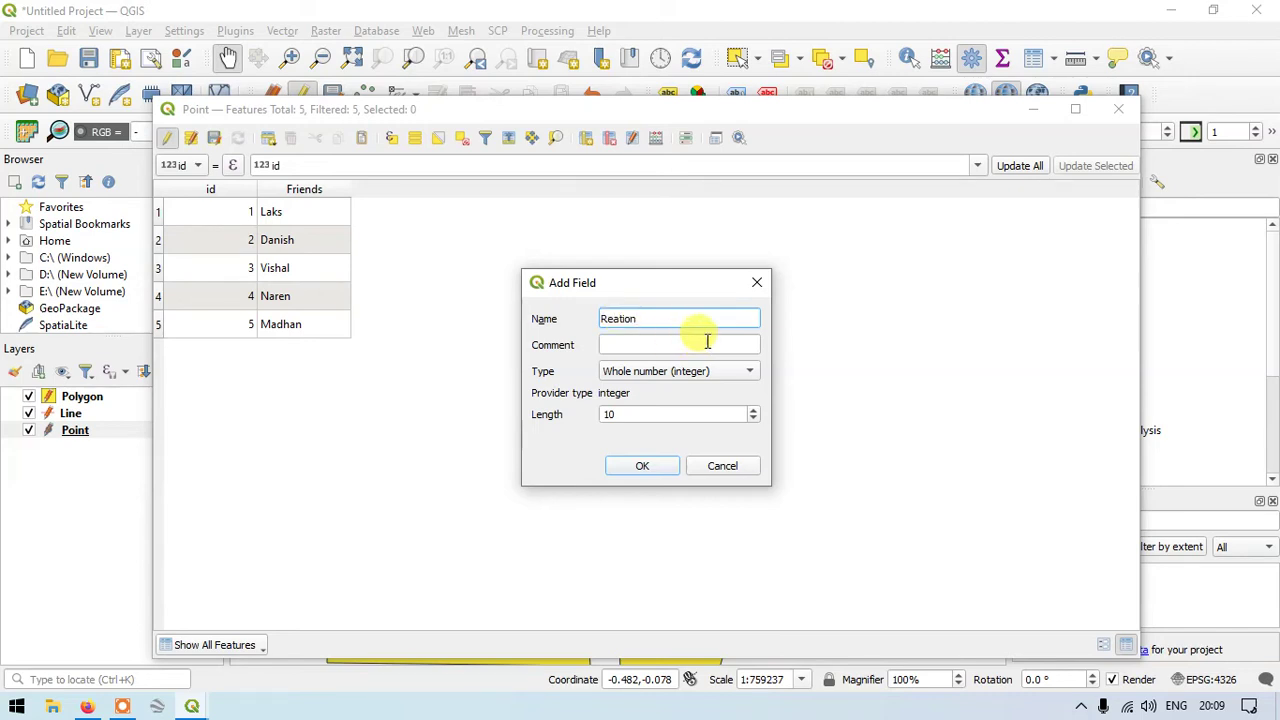
pyautogui.write('lation')
pyautogui.click(710, 381)
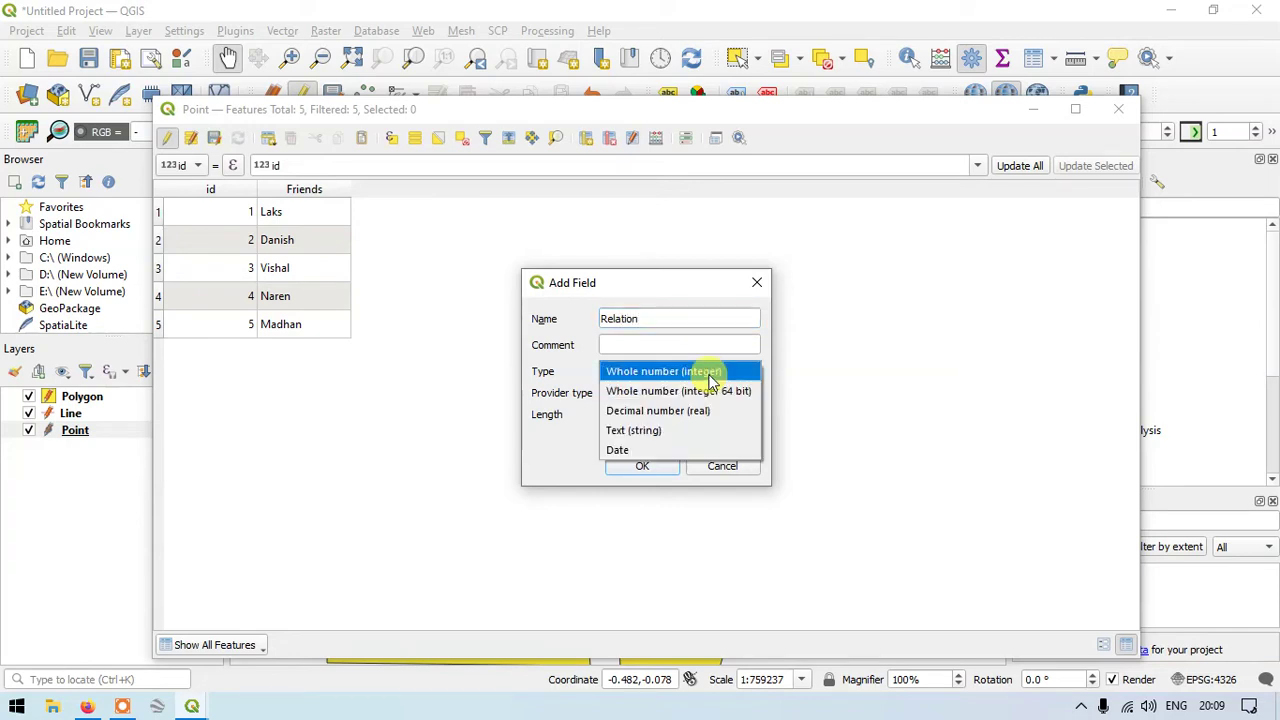
pyautogui.click(662, 430)
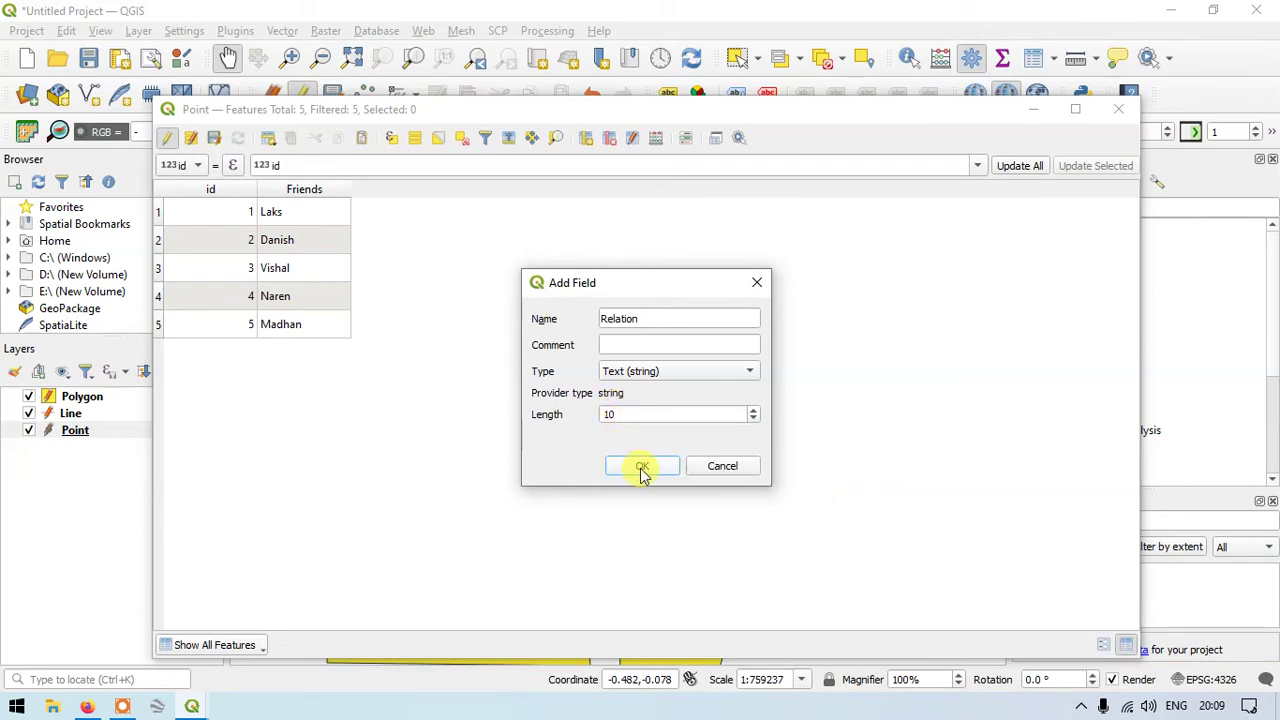
pyautogui.click(641, 468)
# Fill the Relation field of all five point records with the value Friends.
pyautogui.doubleClick(412, 213)
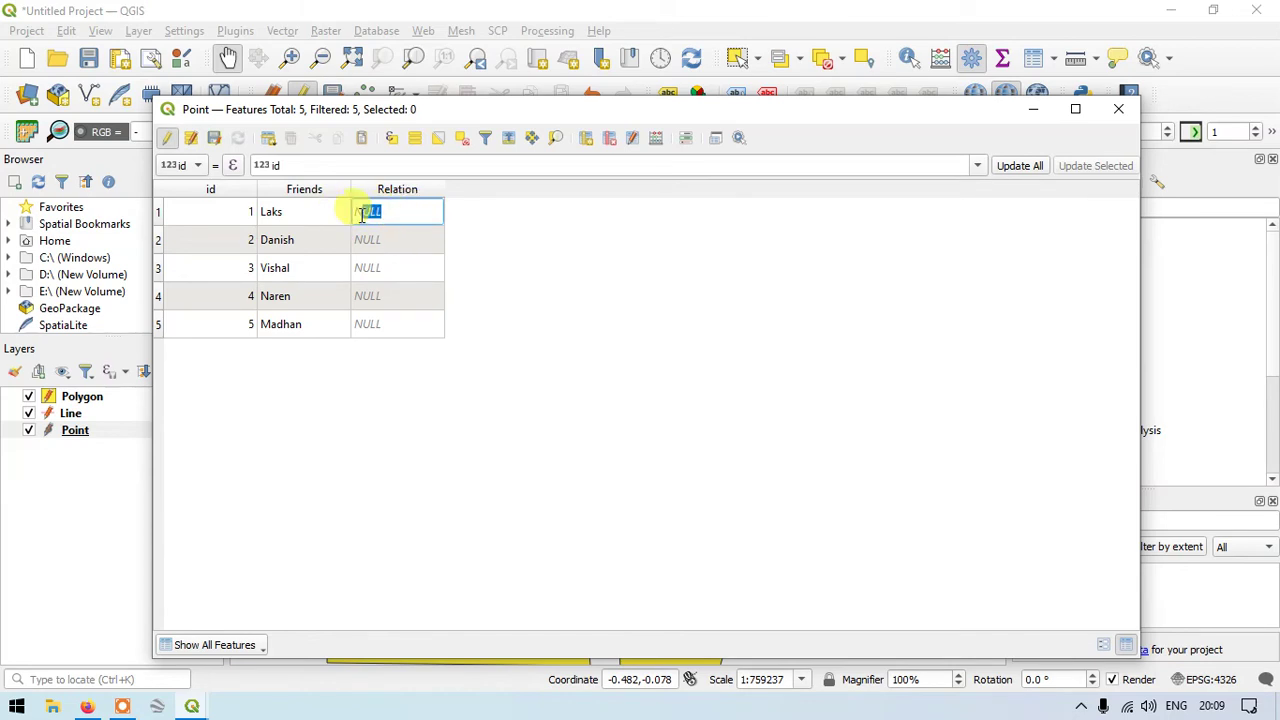
pyautogui.press('BackSpace')
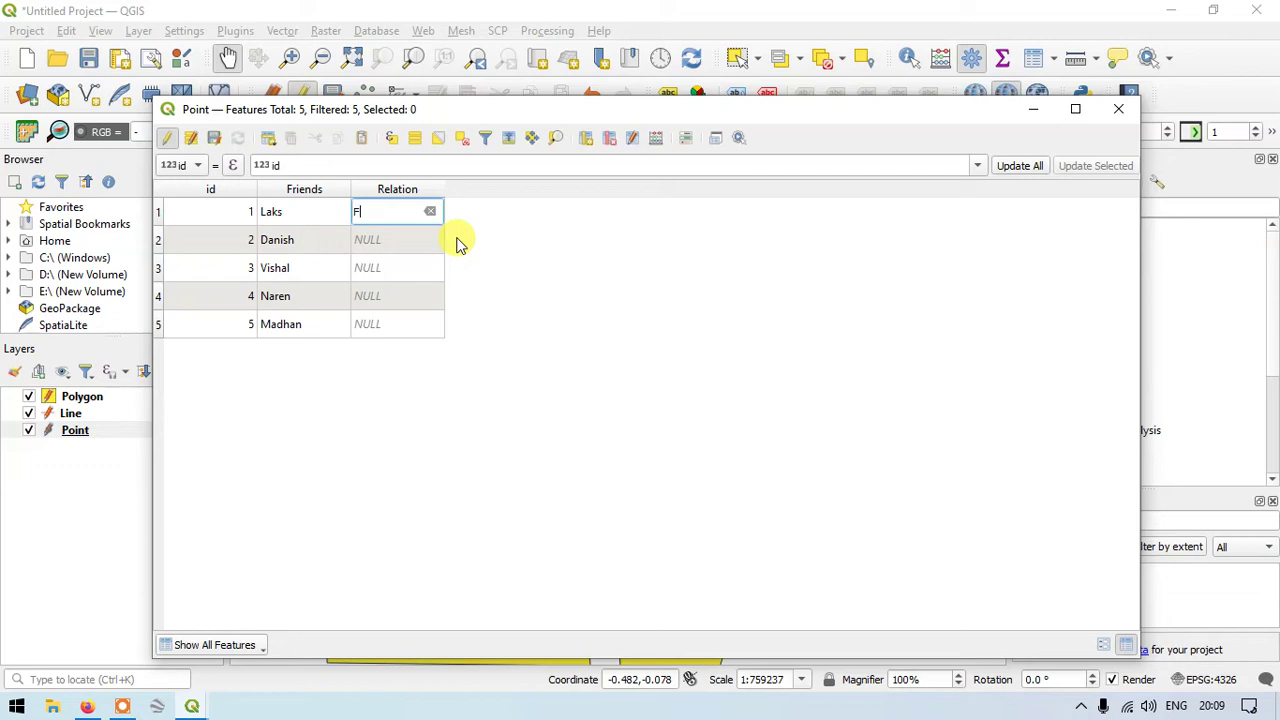
pyautogui.write('Freie')
pyautogui.press('BackSpace')
pyautogui.press('BackSpace')
pyautogui.press('BackSpace')
pyautogui.press('BackSpace')
pyautogui.moveTo(394, 211); pyautogui.dragTo(343, 211)
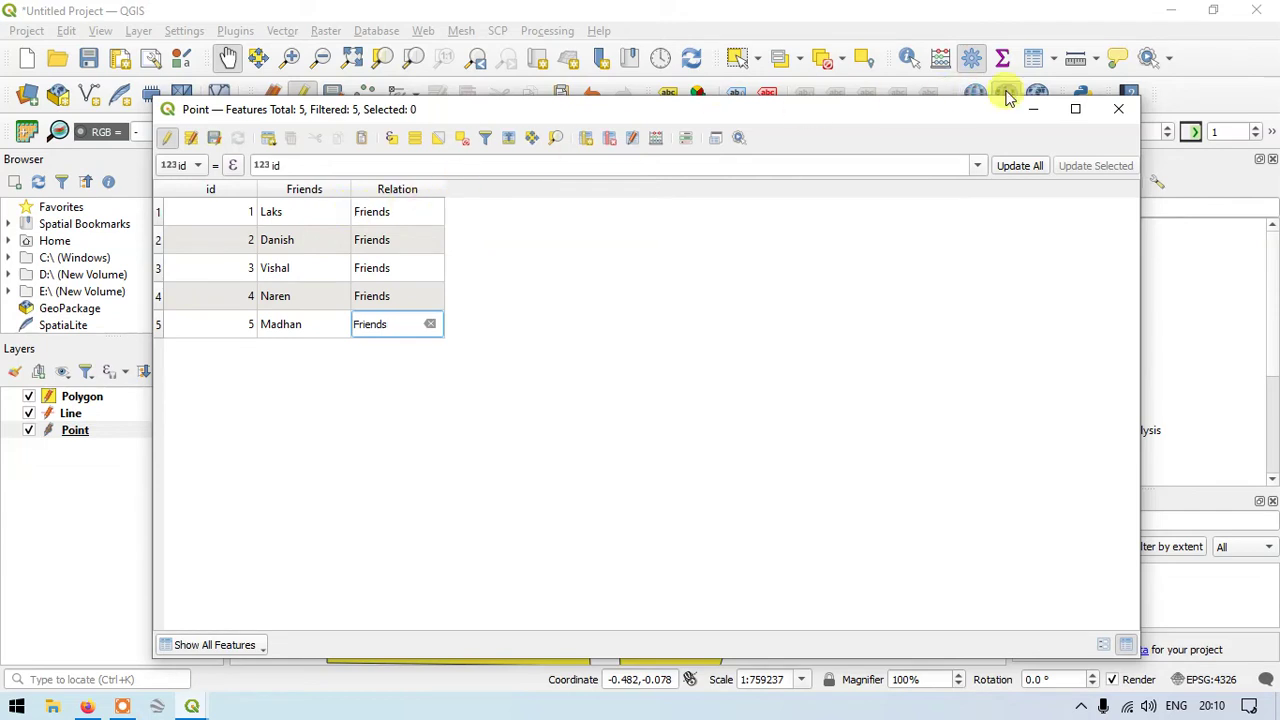
# Shrink the Point attribute table window and move it aside to expose the features on the map canvas.
pyautogui.moveTo(602, 110); pyautogui.dragTo(614, 68)
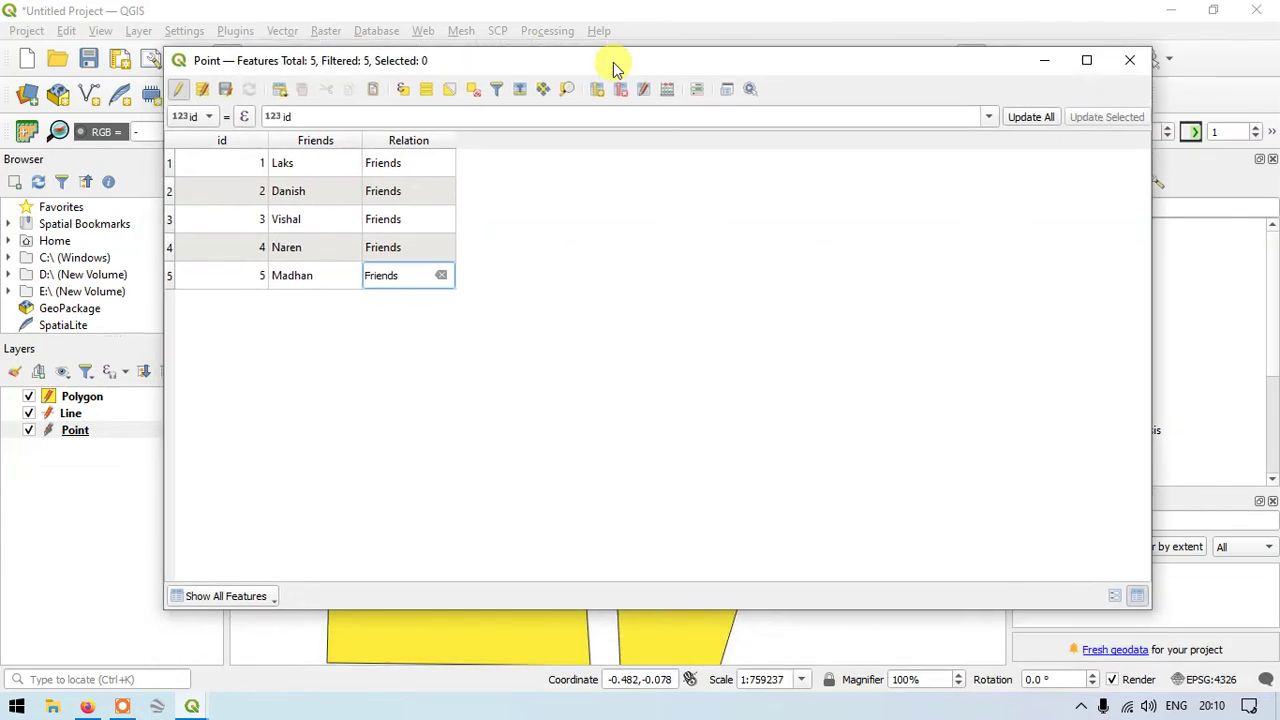
pyautogui.moveTo(1153, 95); pyautogui.dragTo(751, 140)
pyautogui.moveTo(503, 62); pyautogui.dragTo(986, 282)
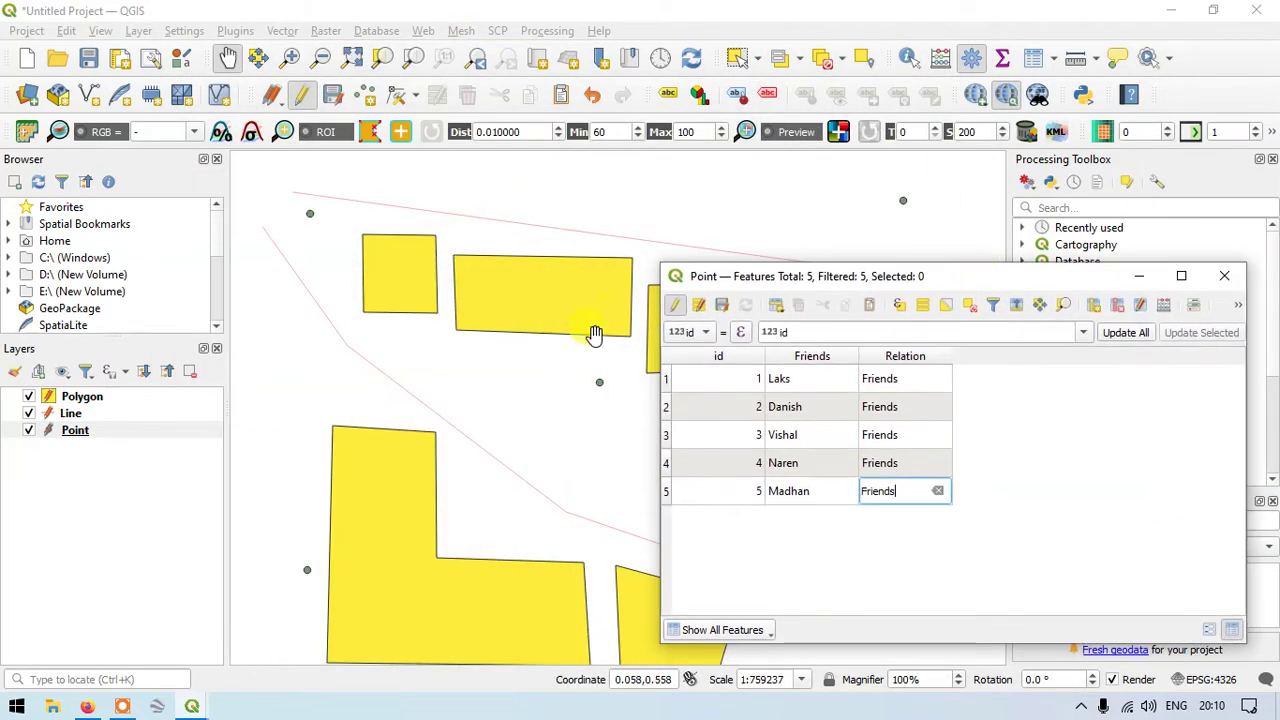
# Select records 1, 2 and 5 one at a time in the Point attribute table, ending with all five records selected.
pyautogui.click(667, 380)
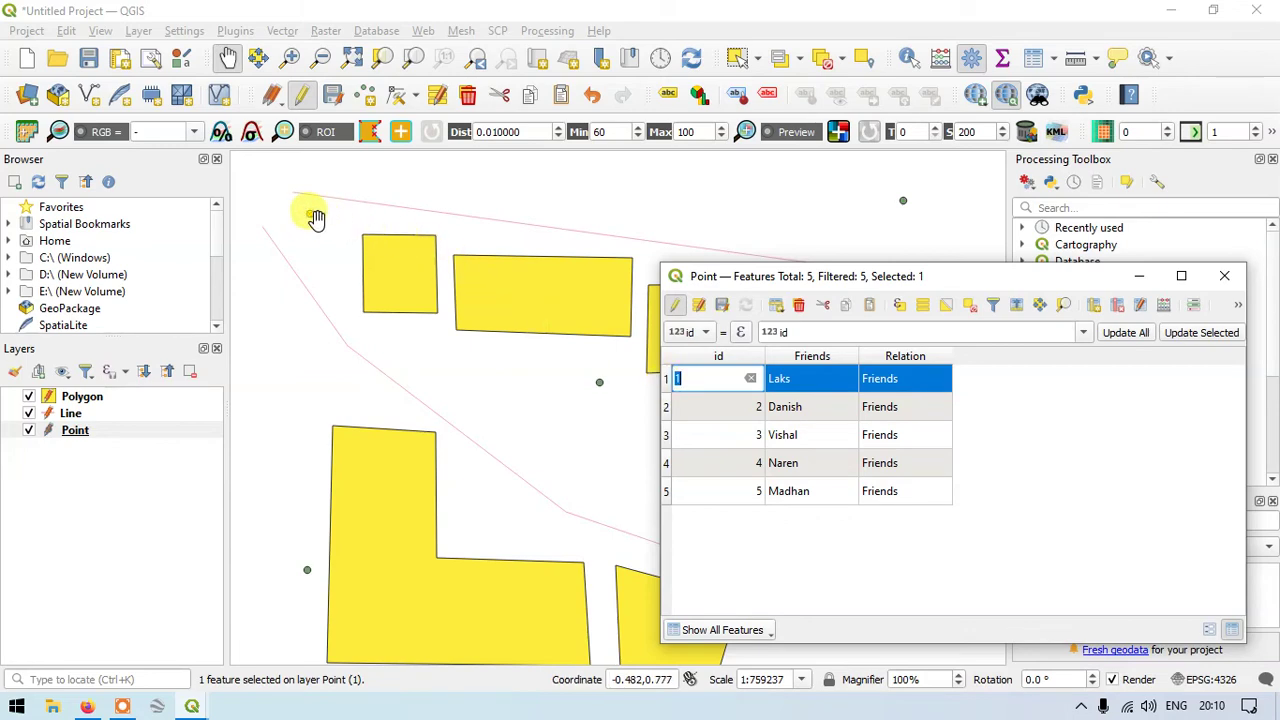
pyautogui.moveTo(968, 276); pyautogui.dragTo(1064, 136)
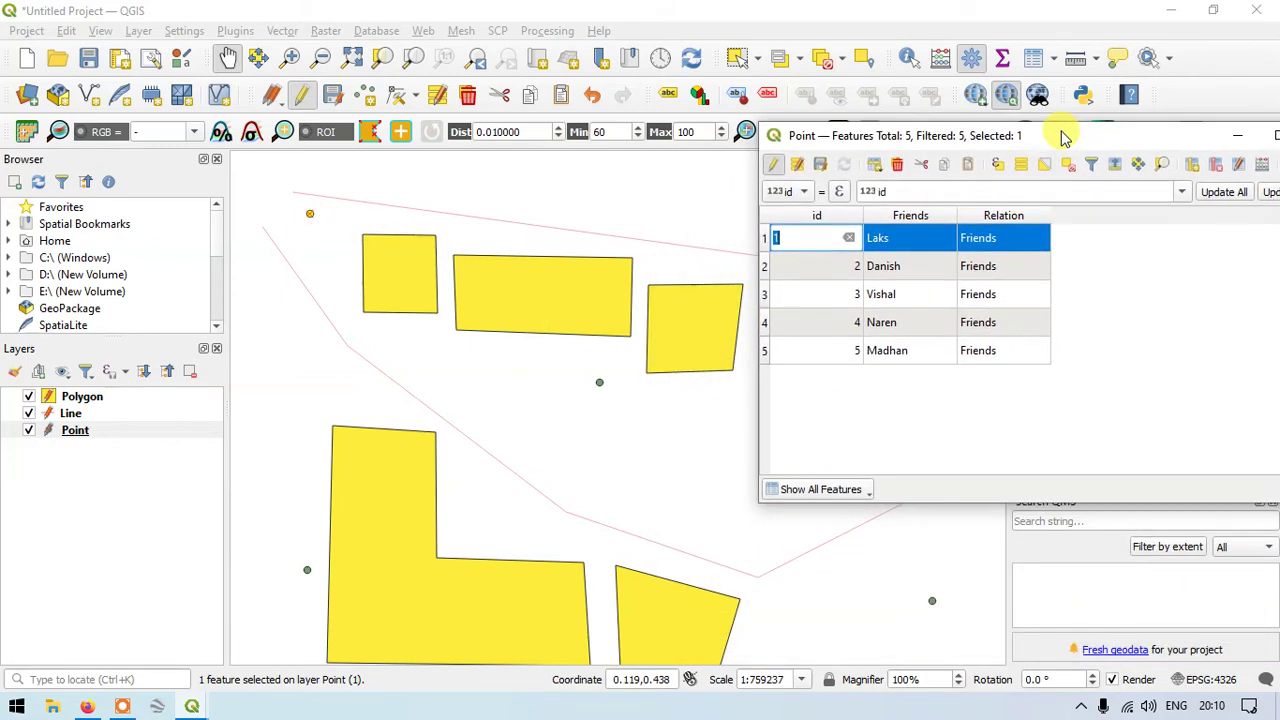
pyautogui.click(767, 269)
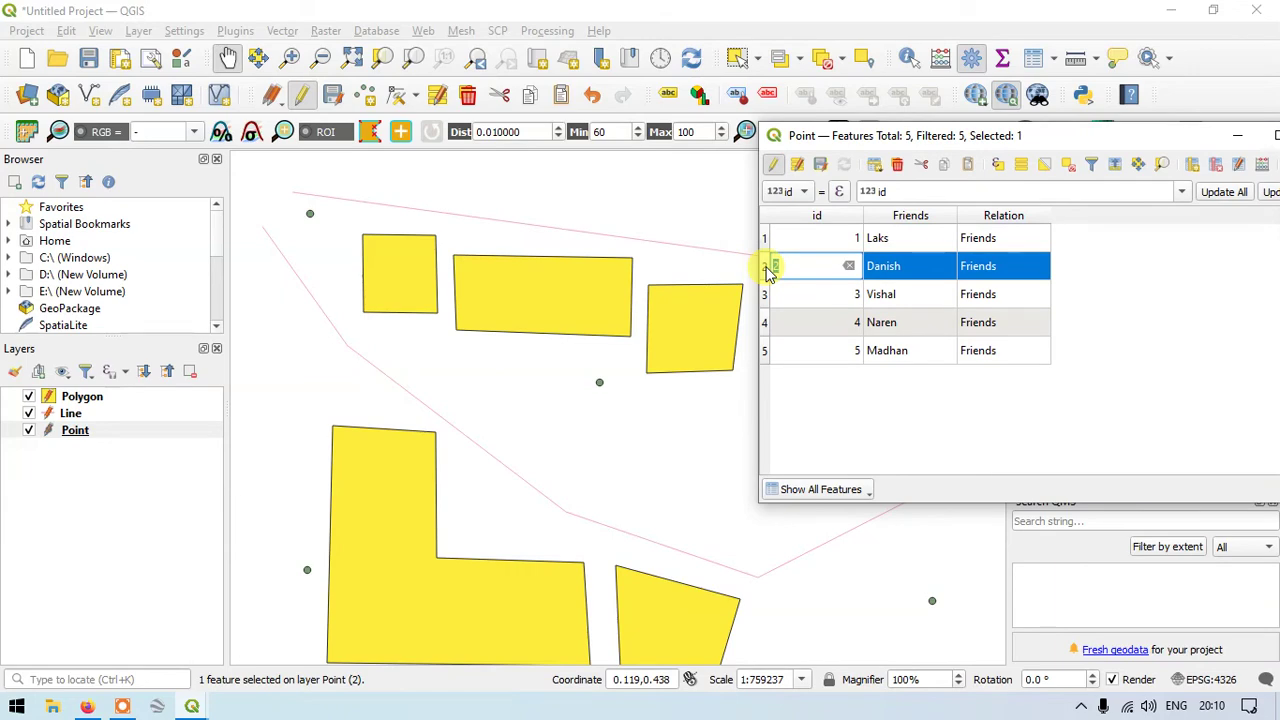
pyautogui.moveTo(1046, 141); pyautogui.dragTo(330, 180)
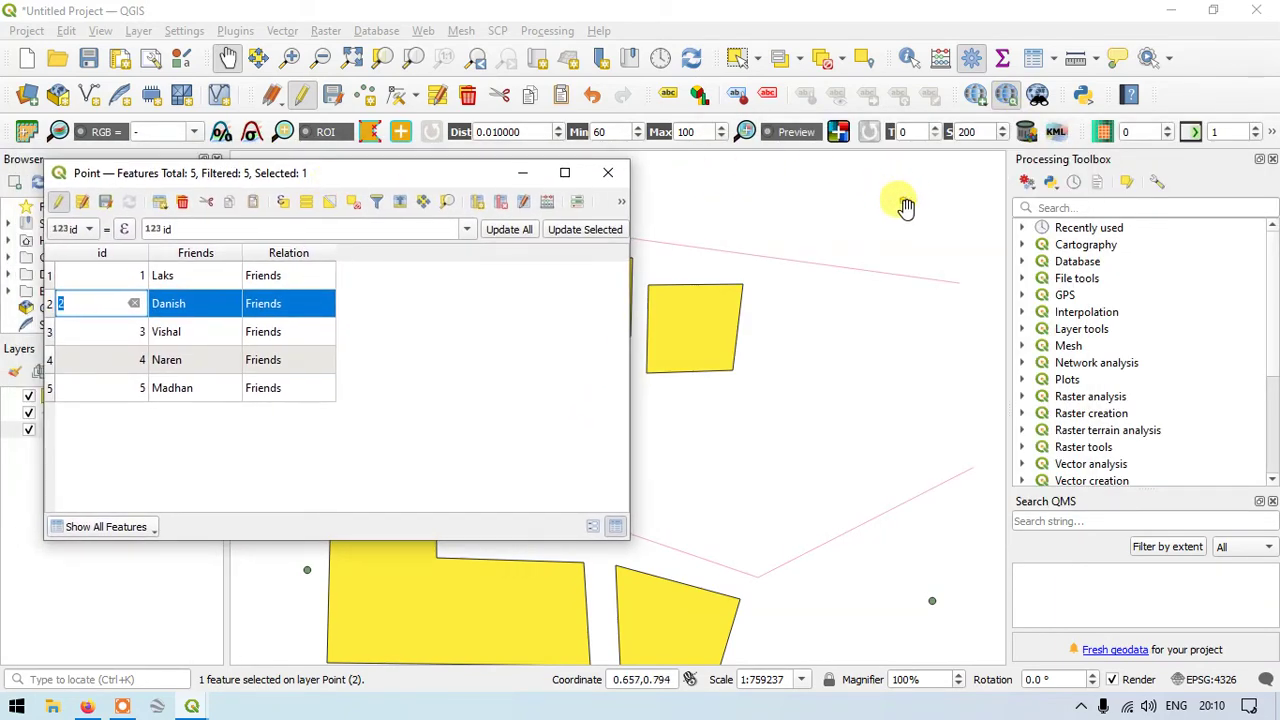
pyautogui.click(52, 390)
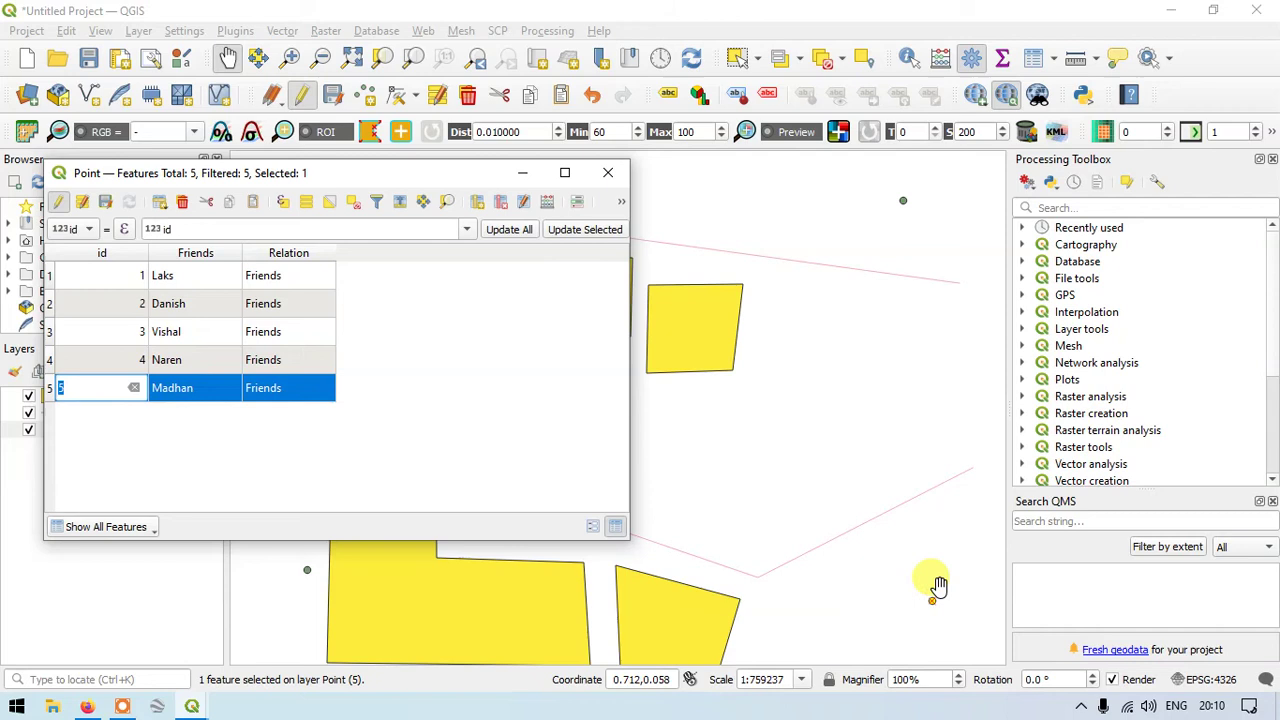
pyautogui.press('Return')
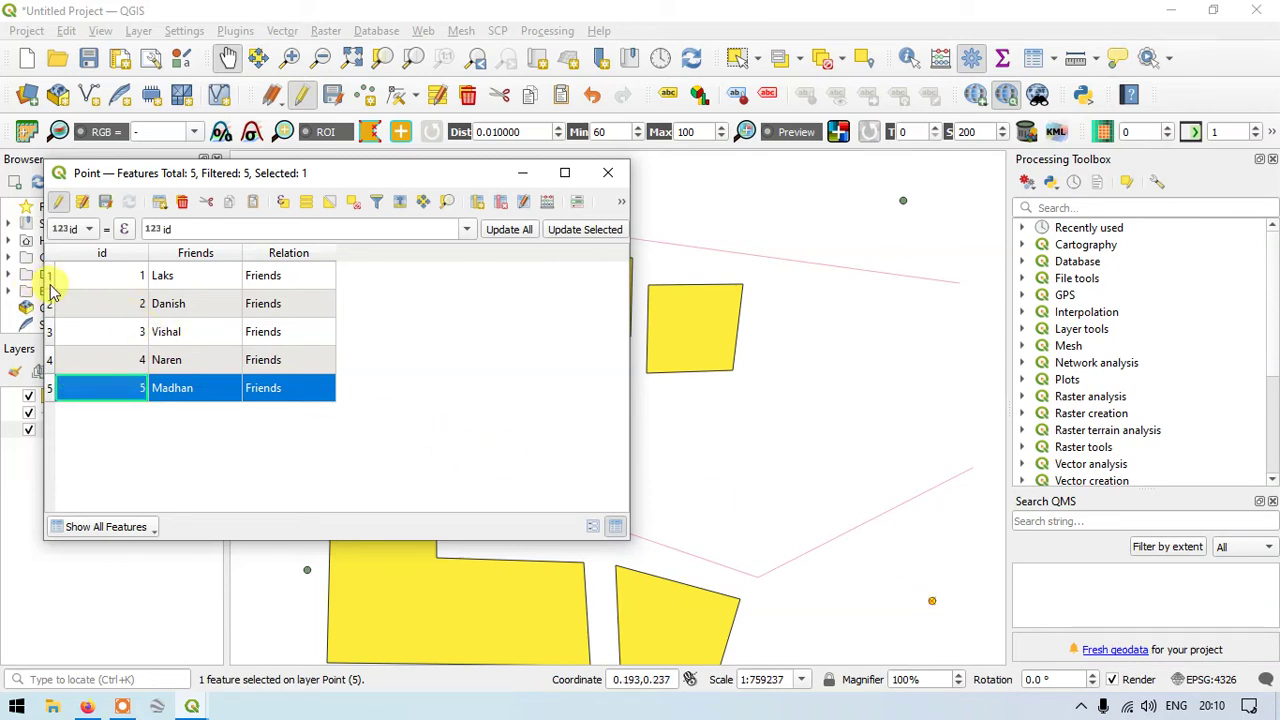
pyautogui.moveTo(48, 277); pyautogui.dragTo(46, 390)
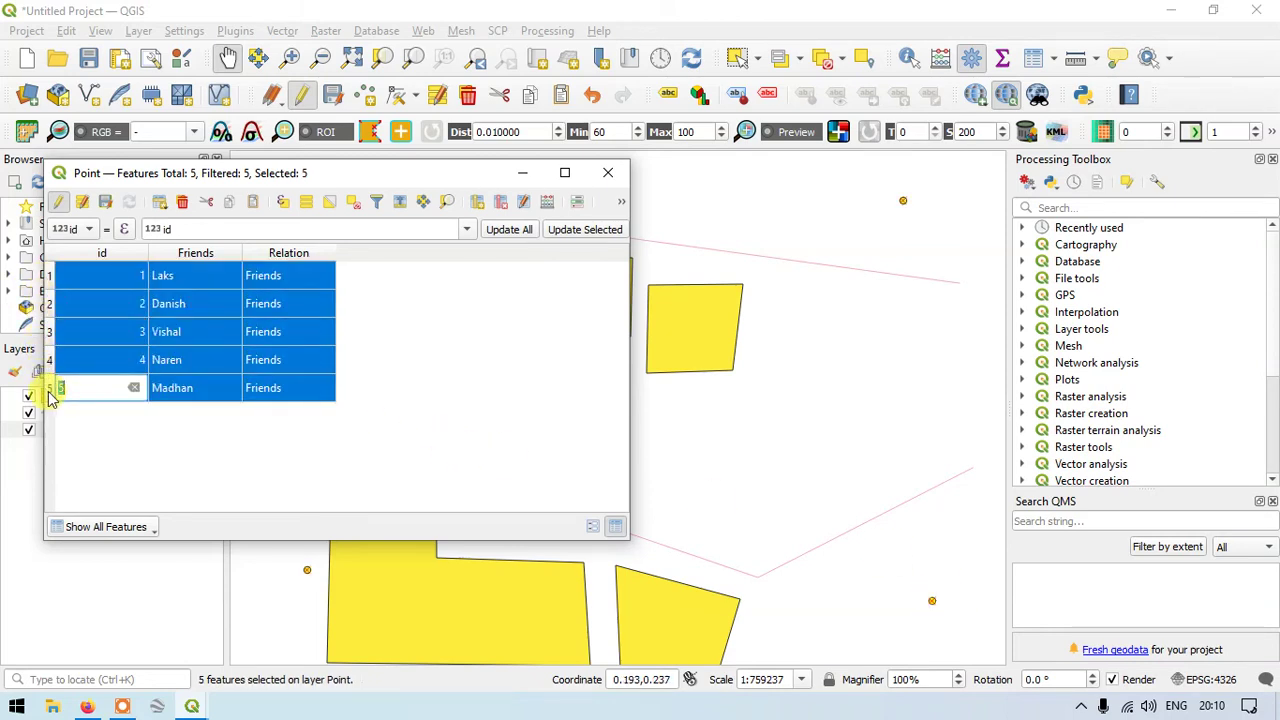
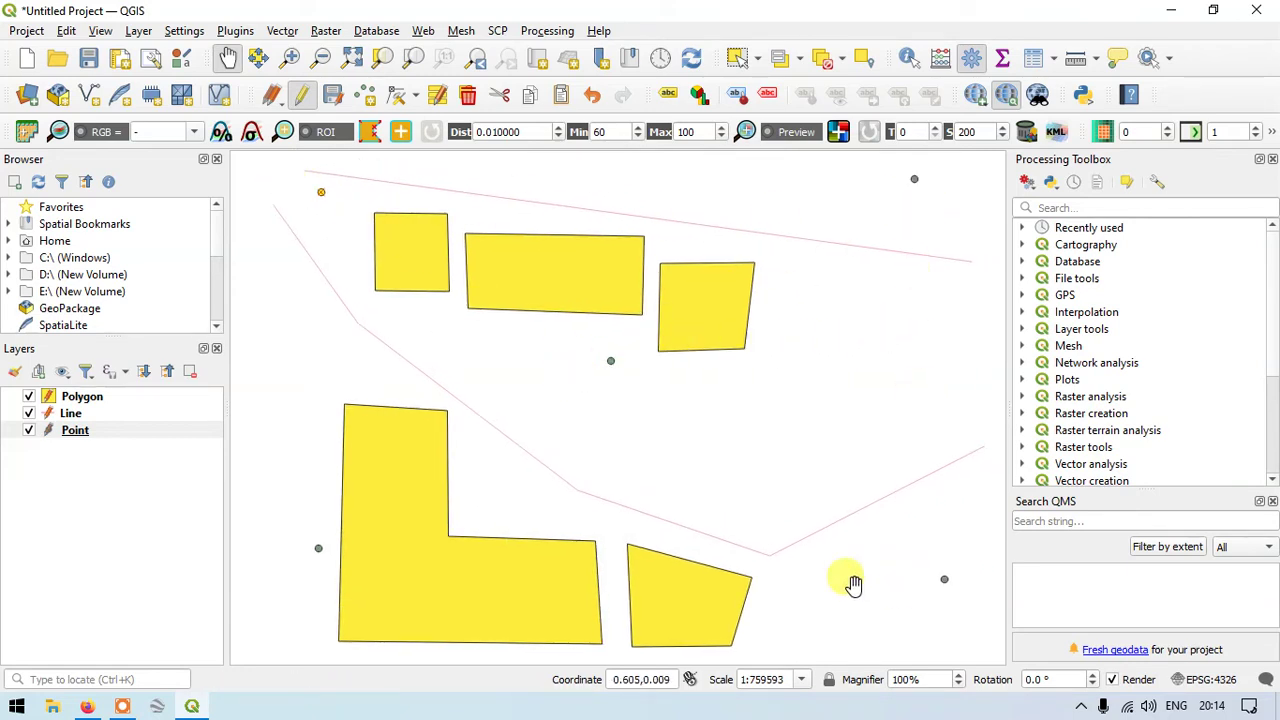
# Turn on Single Labels for the Point layer using the Friends field, with black label text.
pyautogui.click(88, 437)
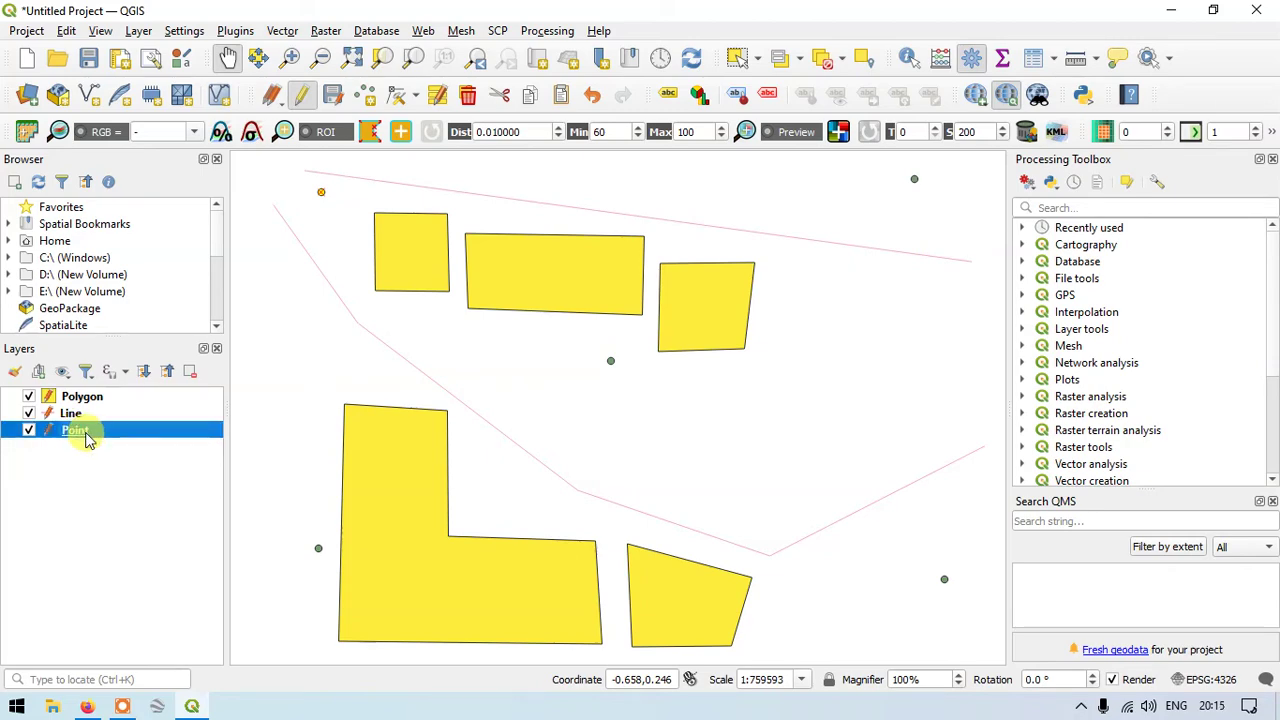
pyautogui.doubleClick(88, 437)
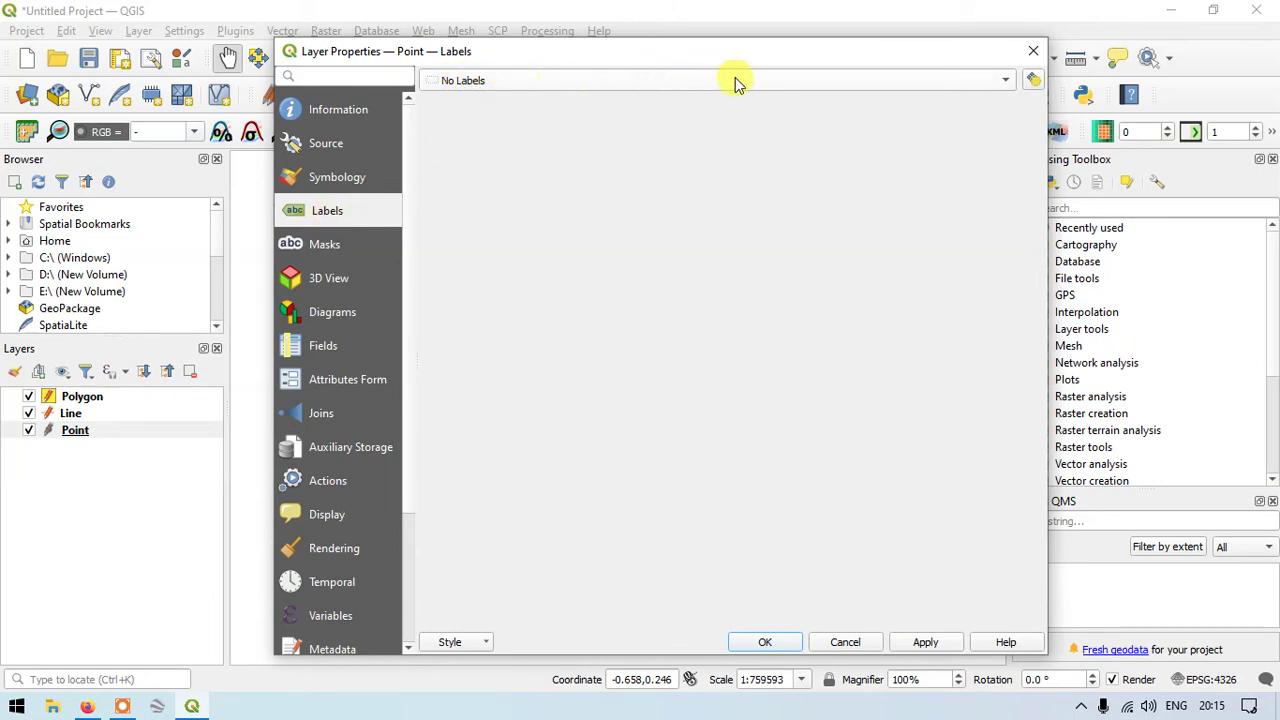
pyautogui.click(1005, 79)
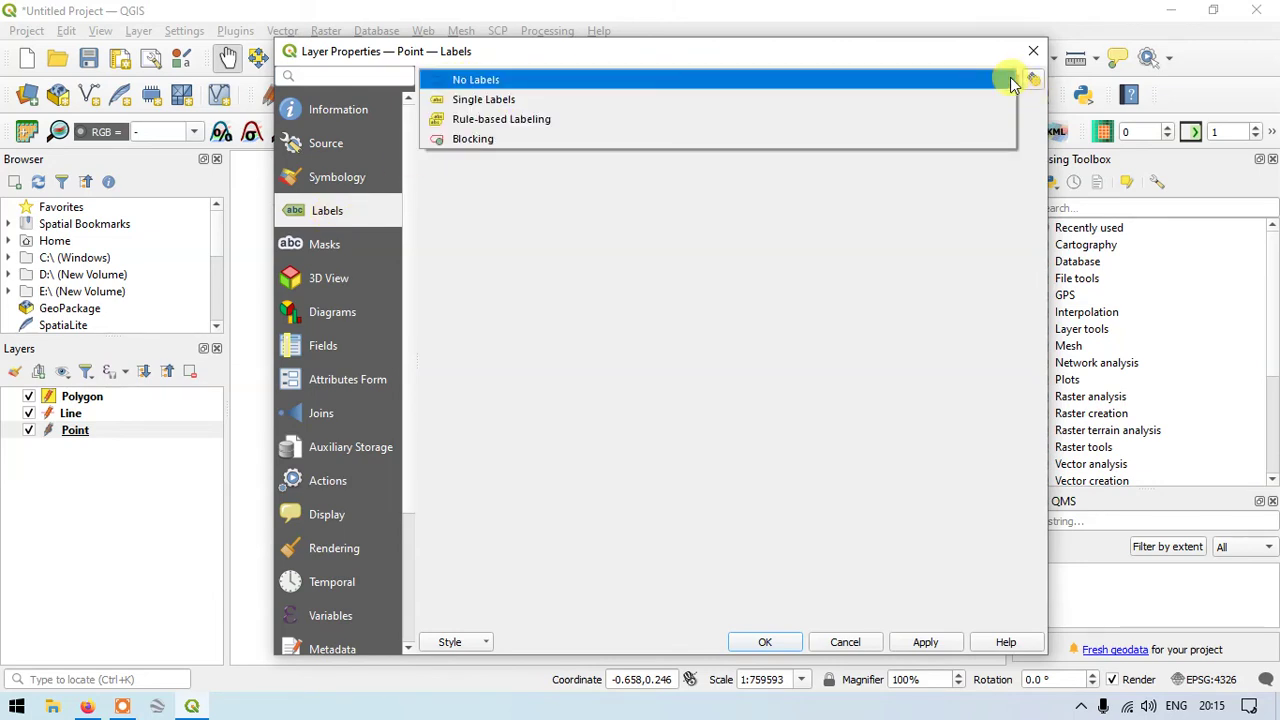
pyautogui.click(494, 102)
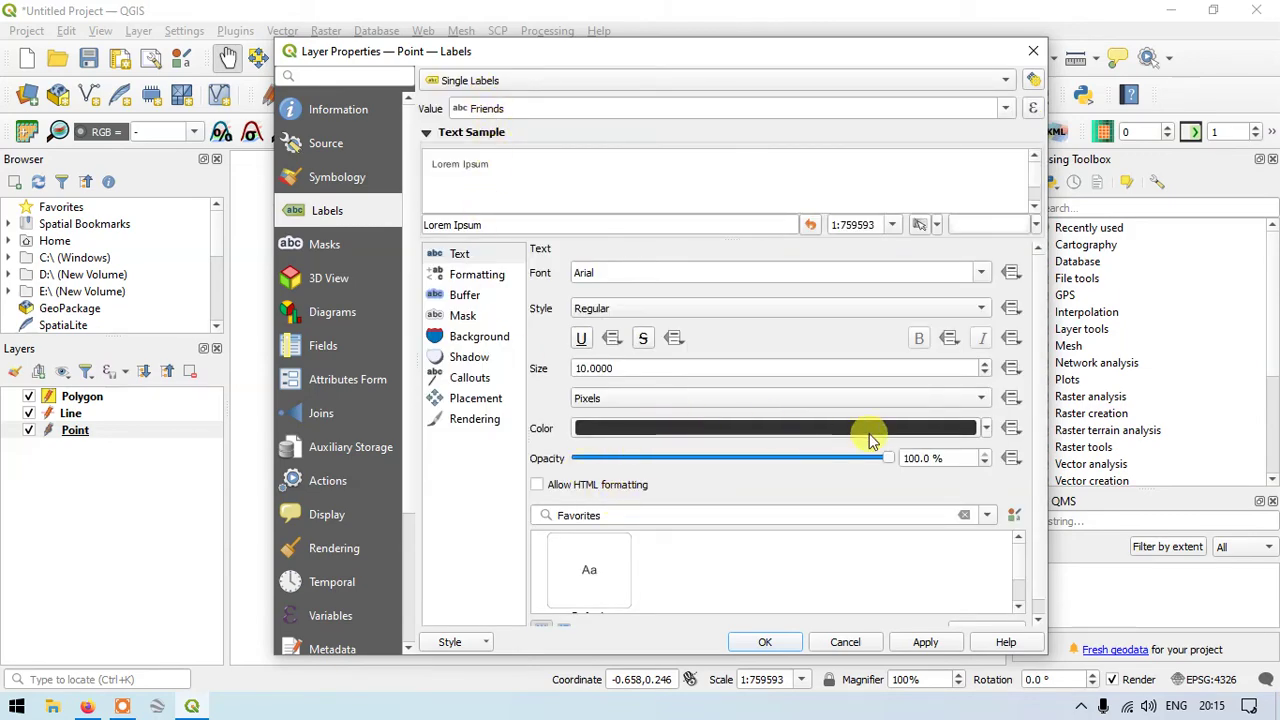
pyautogui.moveTo(692, 58); pyautogui.dragTo(638, 42)
pyautogui.click(928, 418)
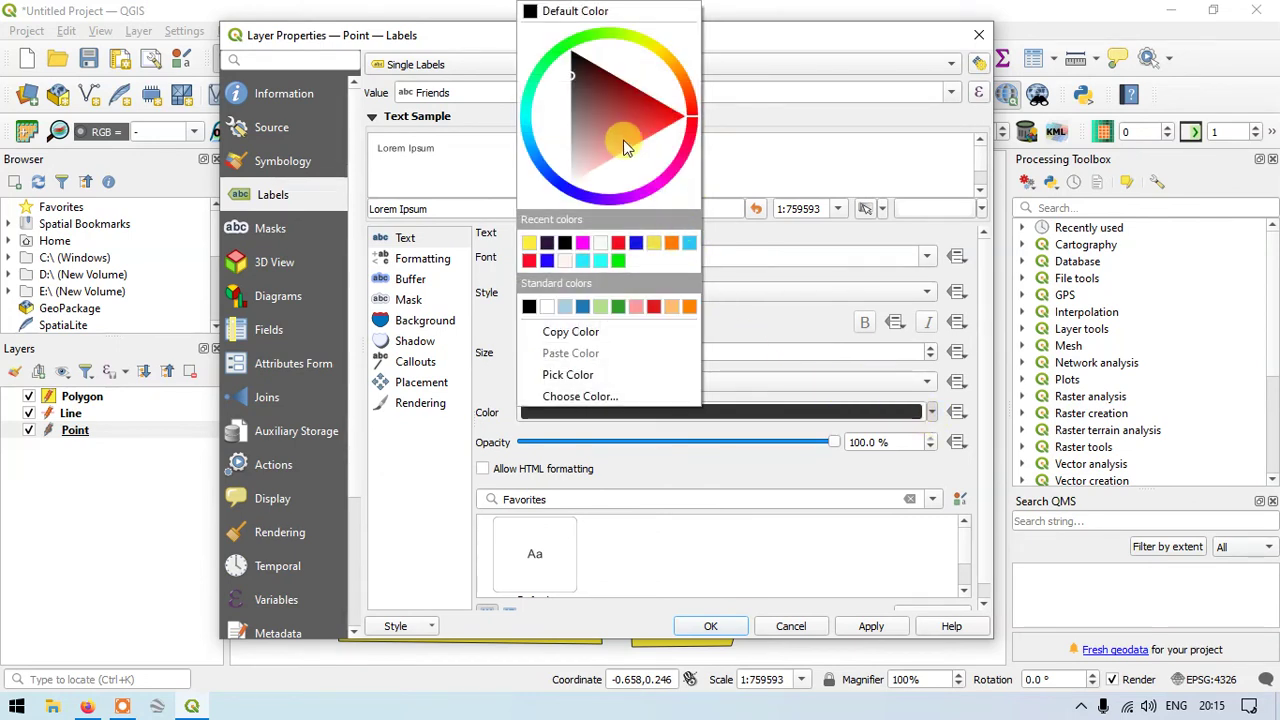
pyautogui.click(566, 250)
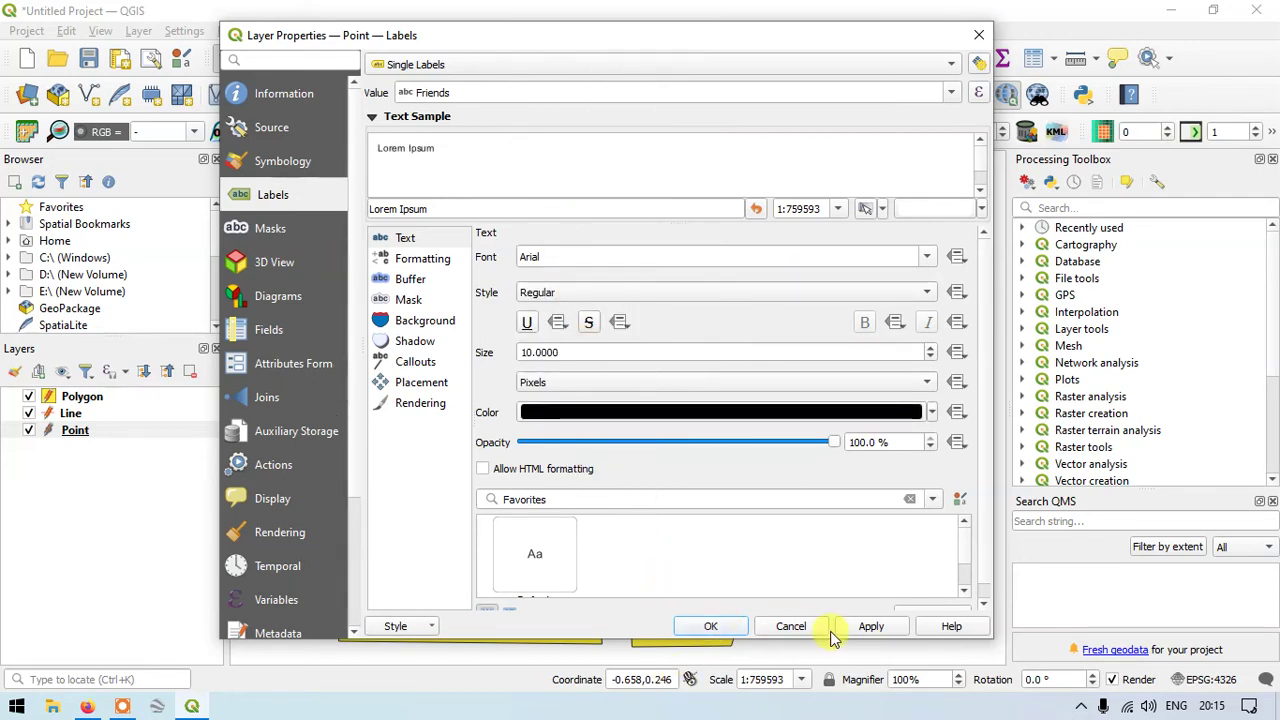
pyautogui.click(710, 626)
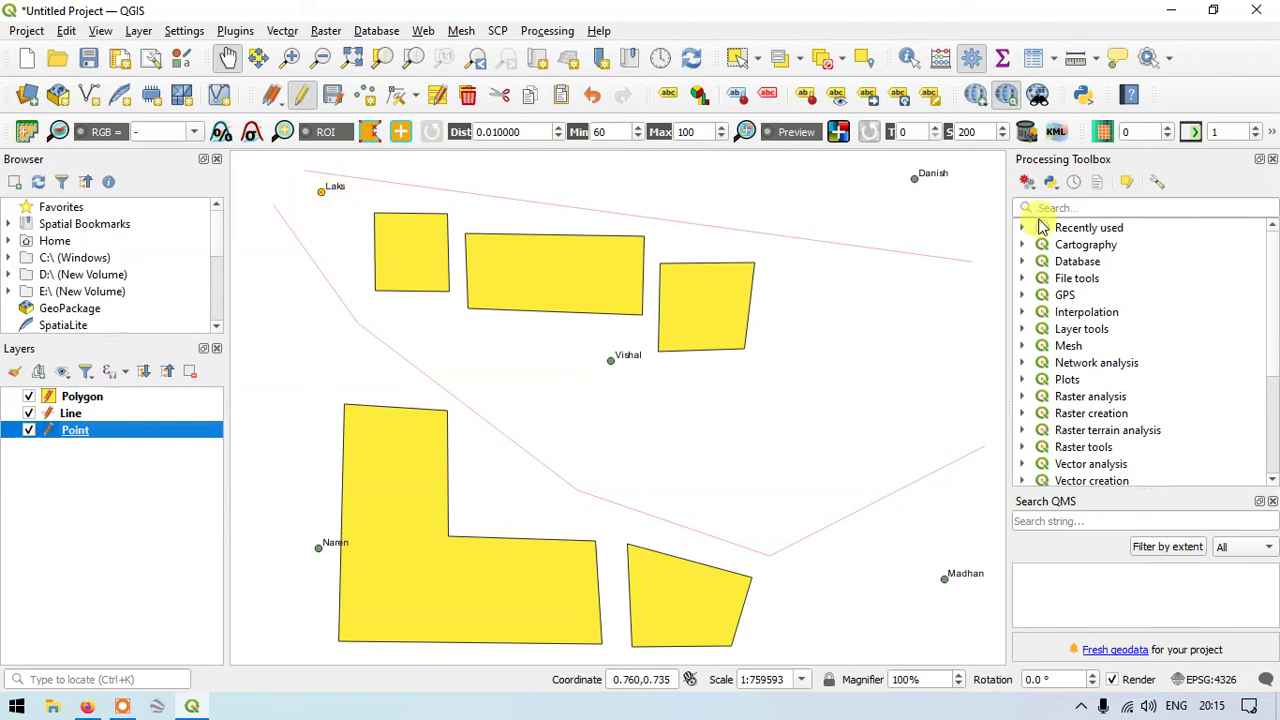
# Change the Point layer's label value to the id field and apply it to the map.
pyautogui.doubleClick(77, 433)
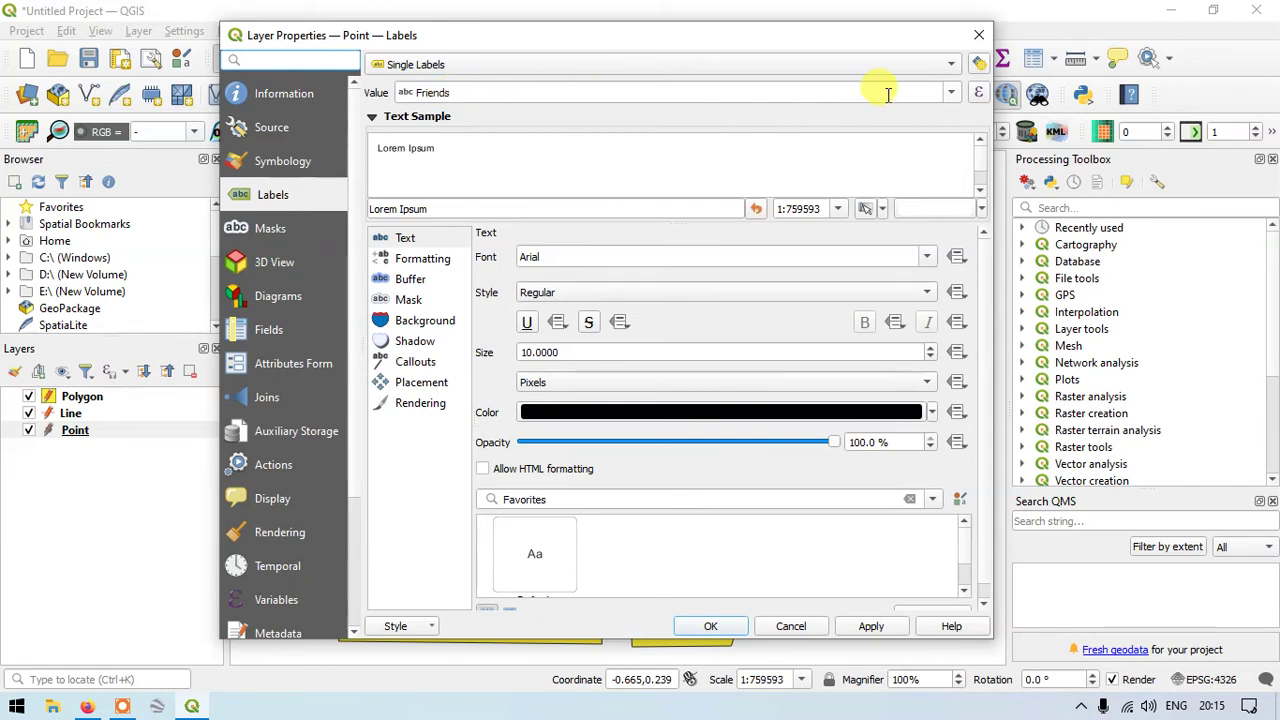
pyautogui.click(953, 93)
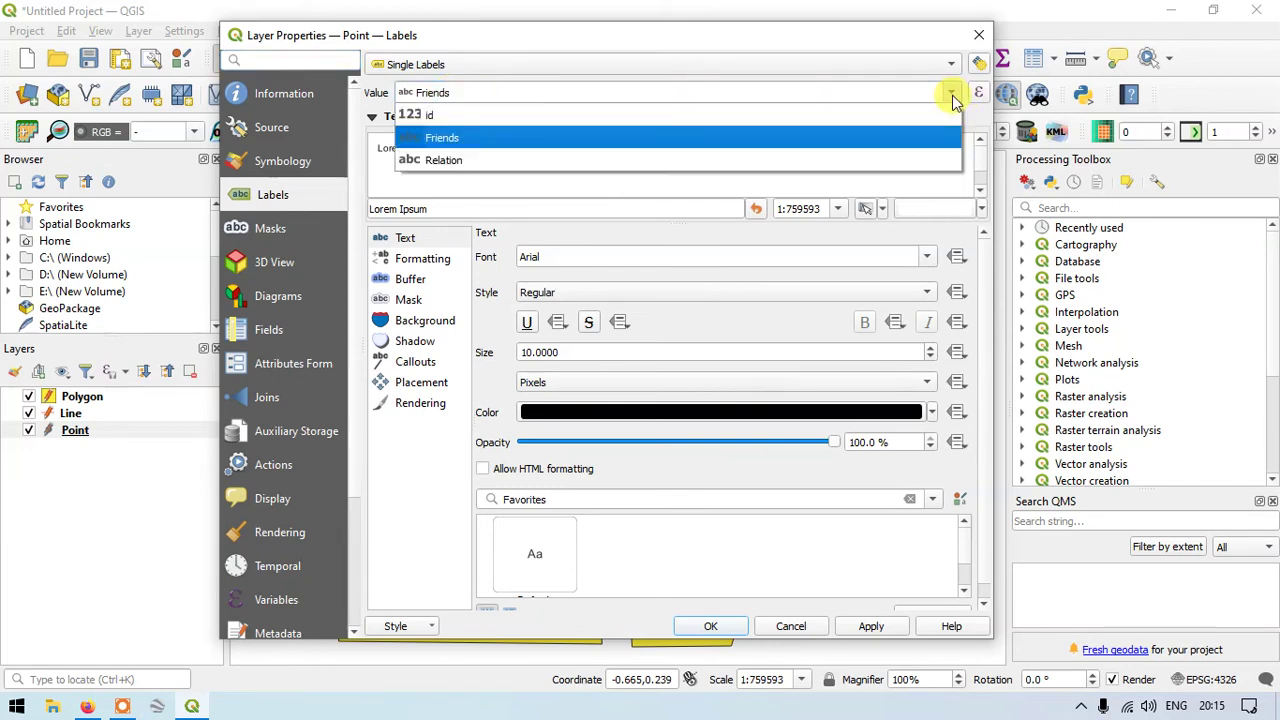
pyautogui.click(442, 118)
pyautogui.click(876, 632)
pyautogui.click(710, 626)
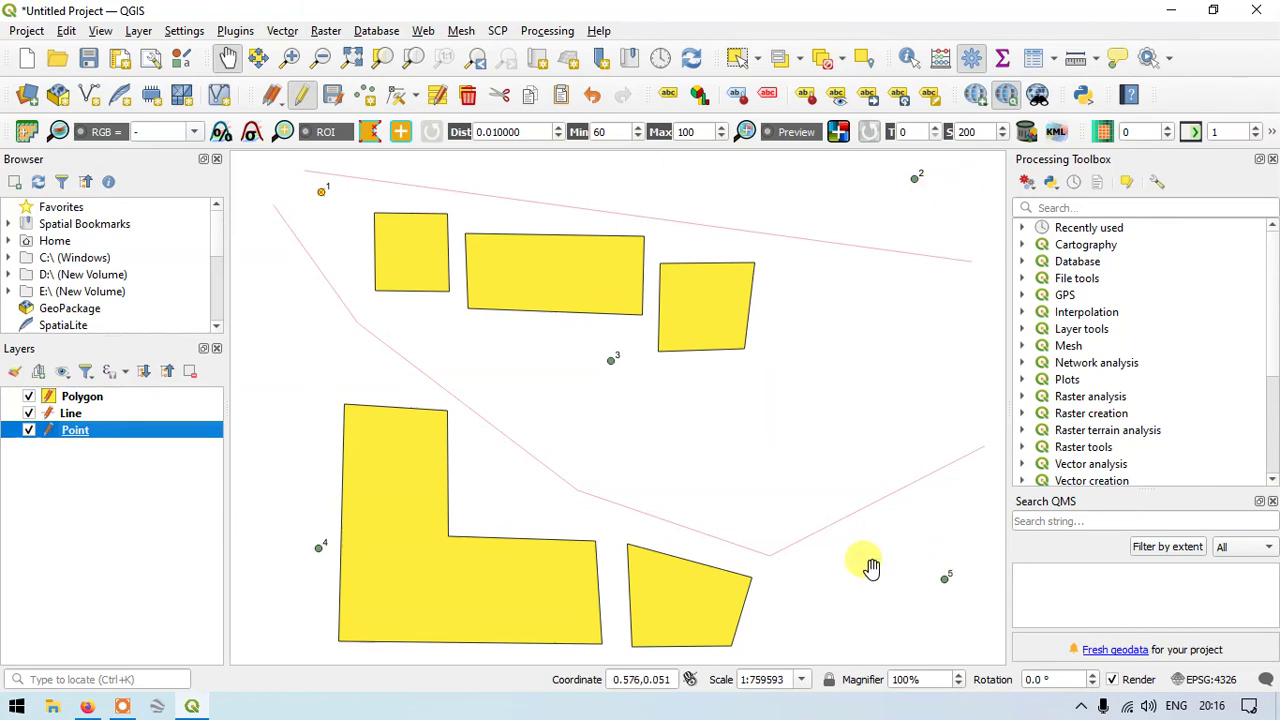
pyautogui.hotkey('ctrl', 'shift', 'i')
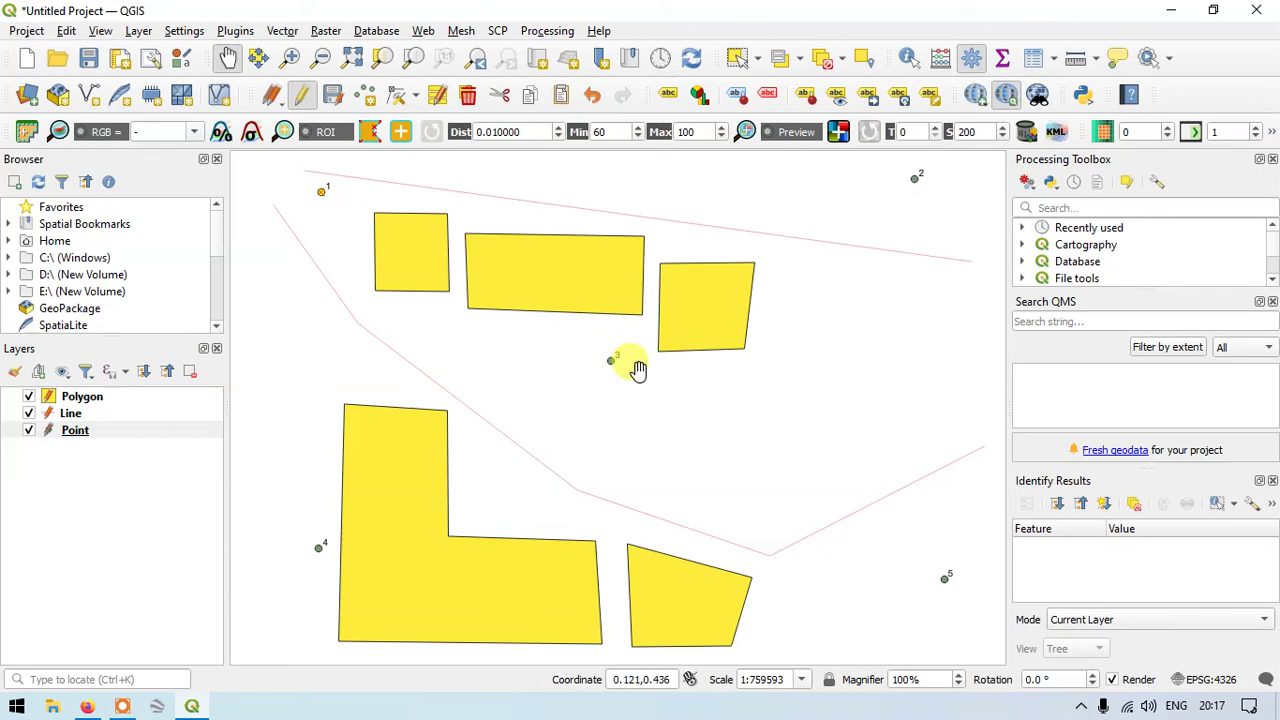
# Set the Point layer's label text color to the standard red.
pyautogui.click(78, 433)
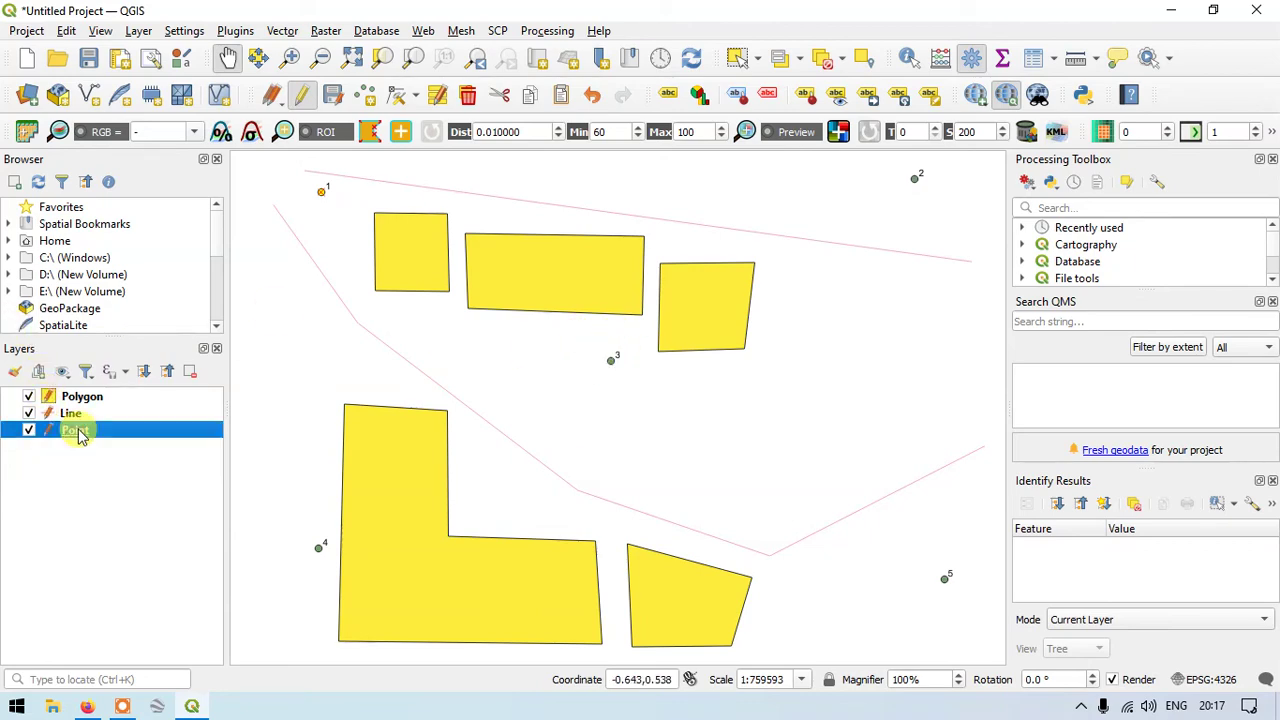
pyautogui.doubleClick(80, 433)
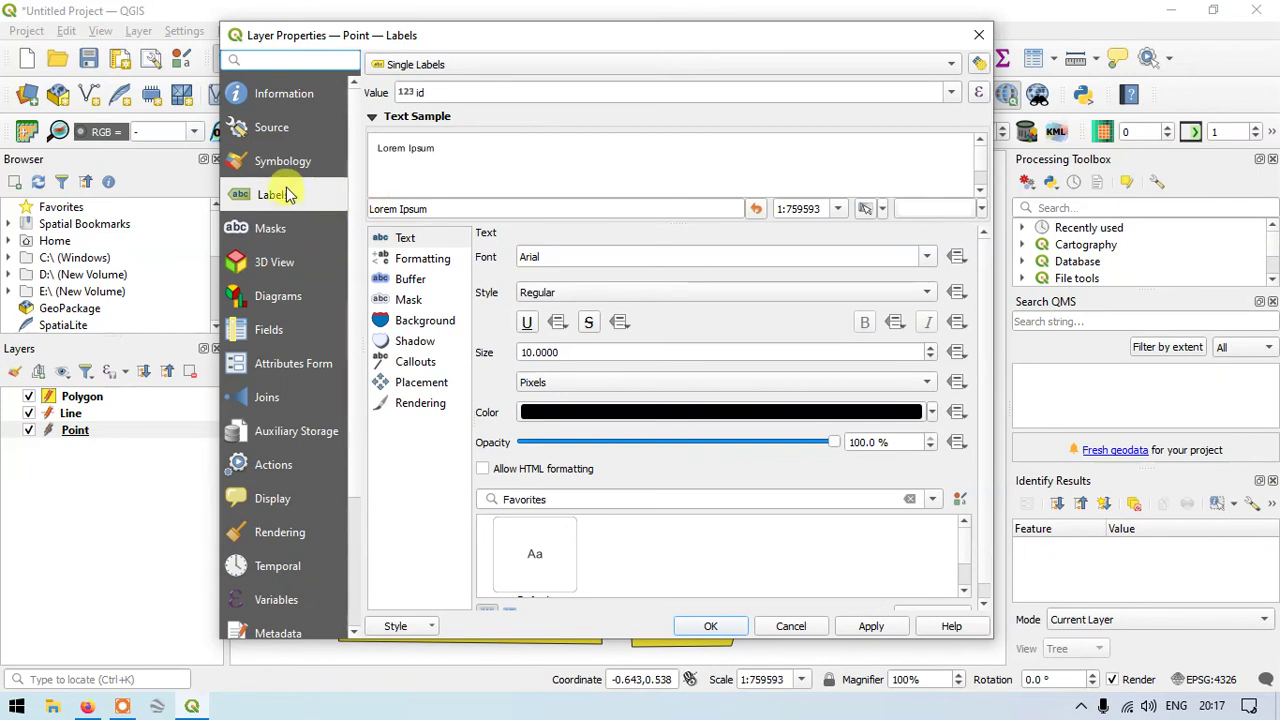
pyautogui.click(933, 414)
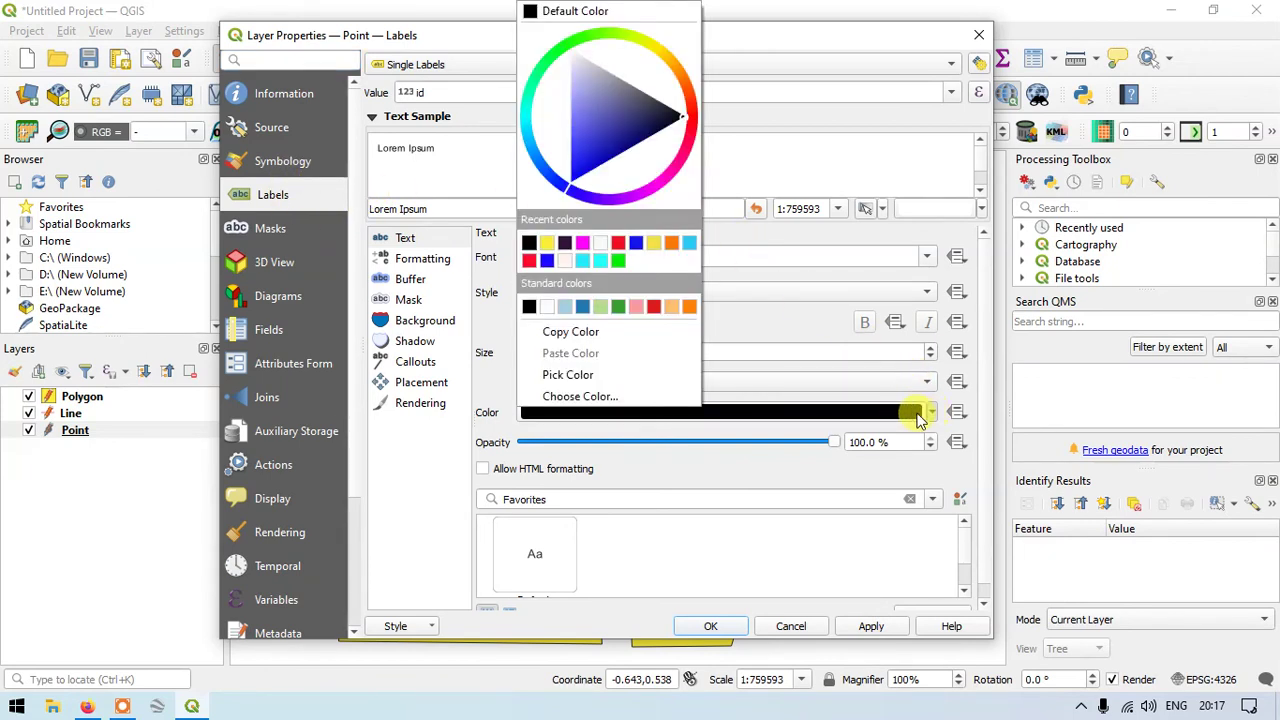
pyautogui.click(653, 306)
pyautogui.click(722, 628)
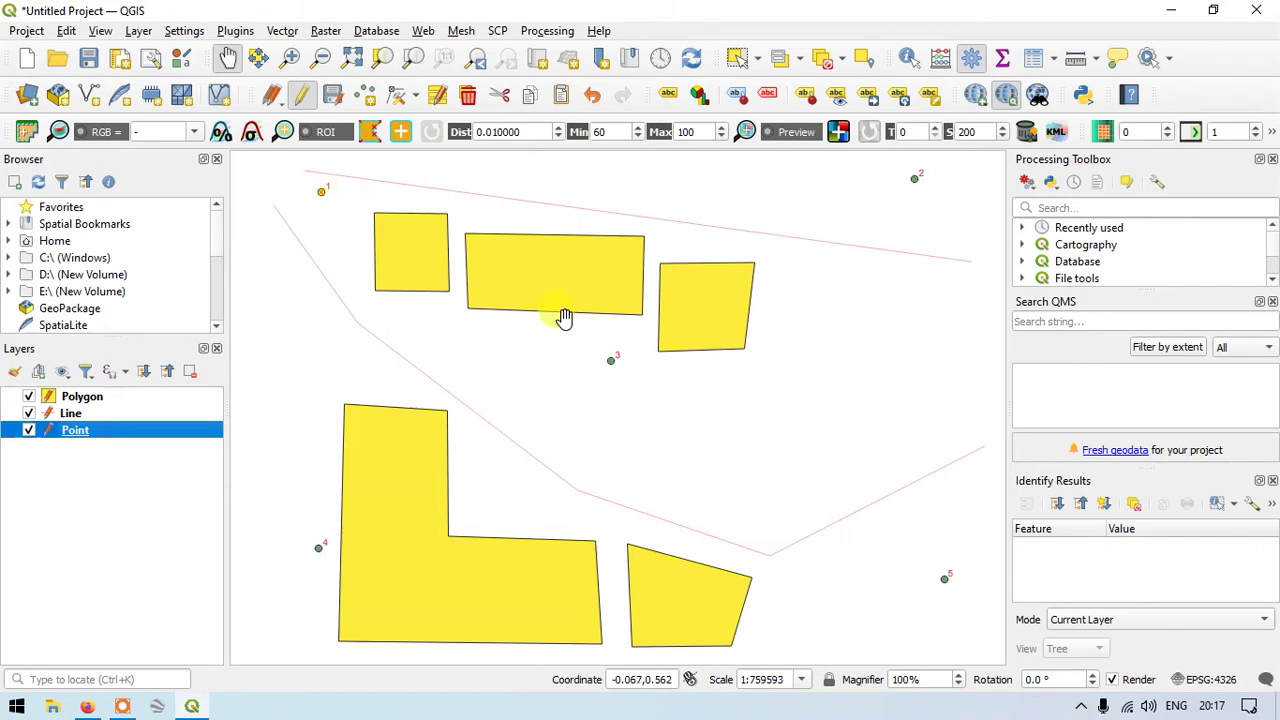
pyautogui.scroll(-2, 614, 358)
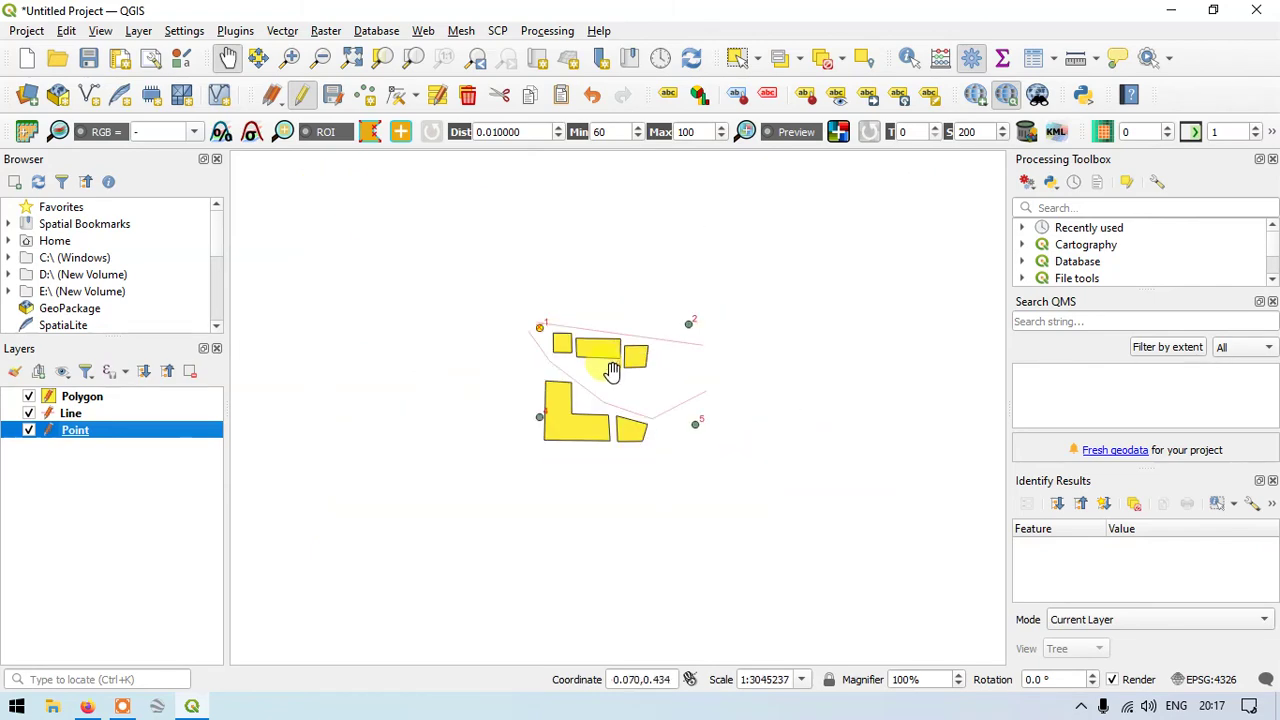
pyautogui.scroll(3, 612, 368)
pyautogui.scroll(-1, 628, 340)
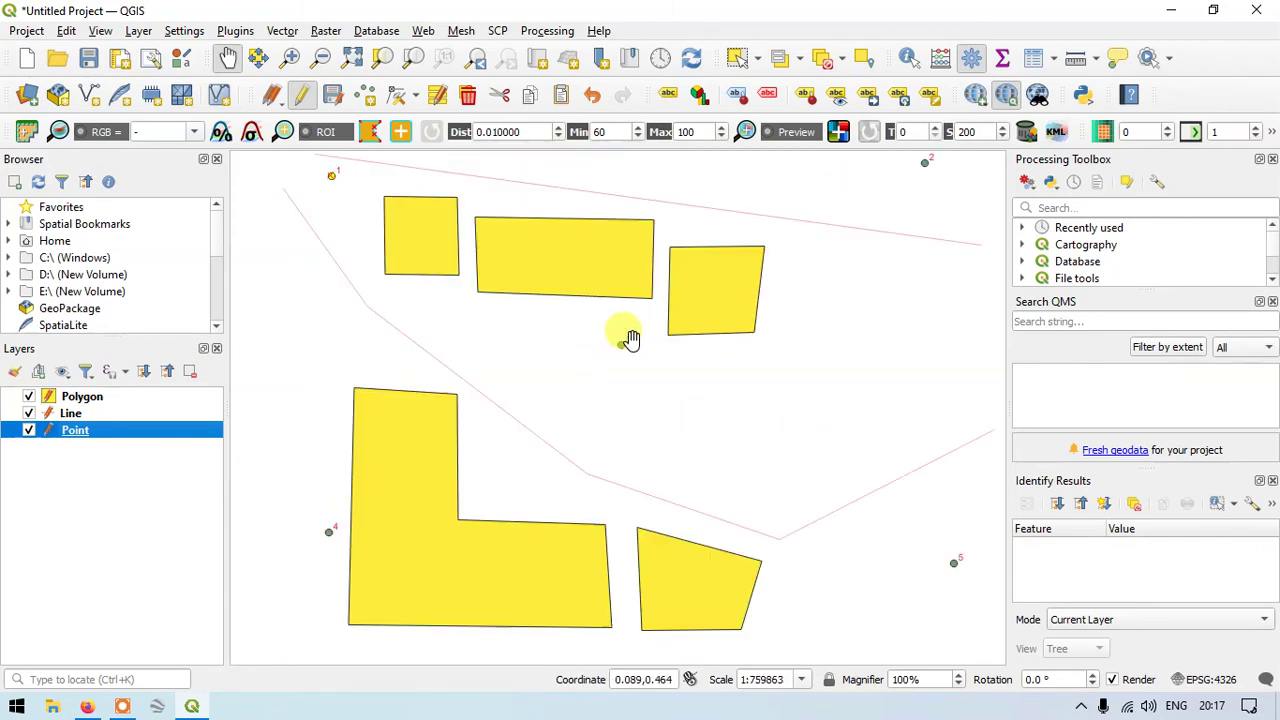
pyautogui.scroll(-1, 628, 340)
pyautogui.scroll(1, 626, 336)
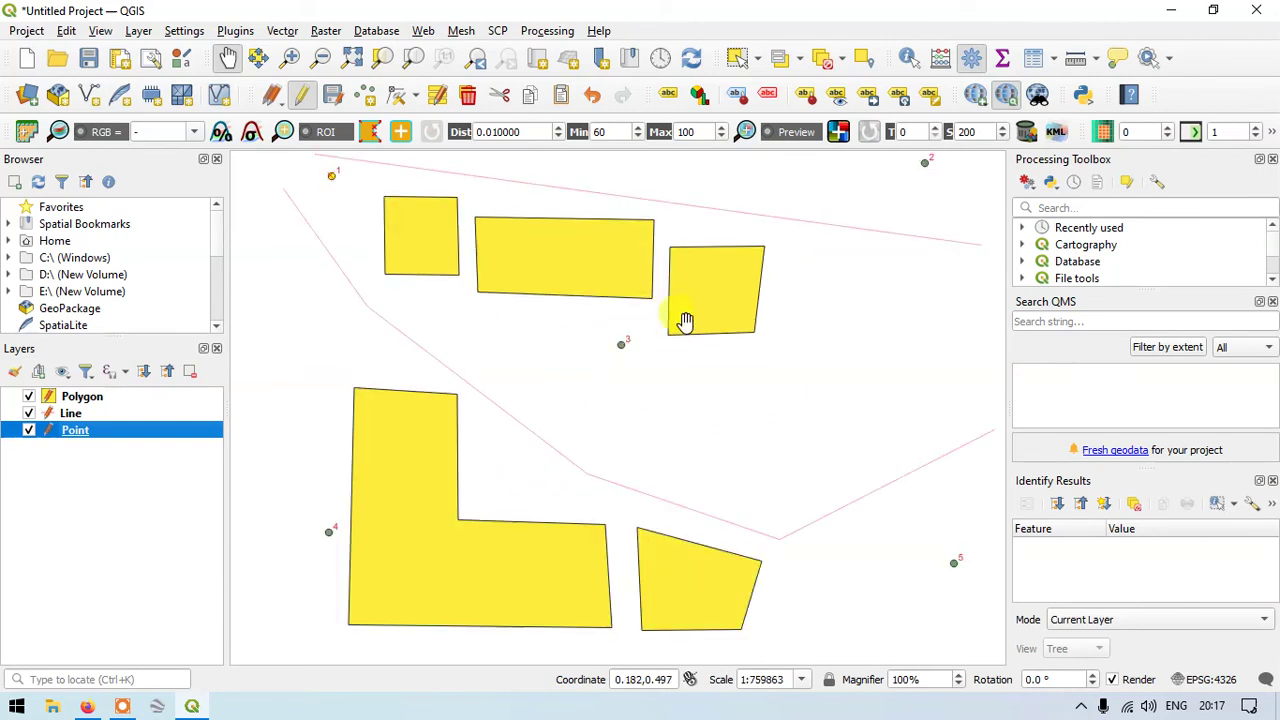
pyautogui.scroll(-1, 695, 320)
pyautogui.moveTo(808, 317); pyautogui.dragTo(708, 357)
pyautogui.scroll(1, 700, 360)
pyautogui.scroll(-1, 697, 358)
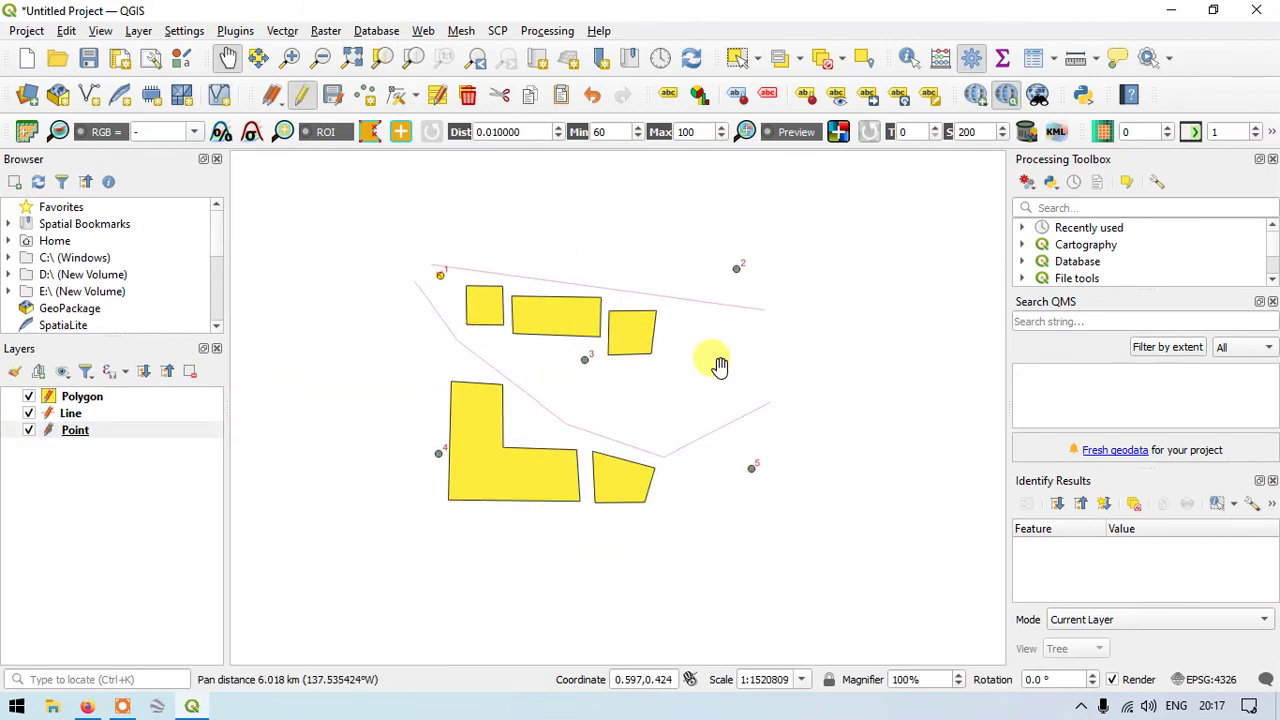
pyautogui.scroll(-1, 708, 365)
pyautogui.scroll(1, 708, 368)
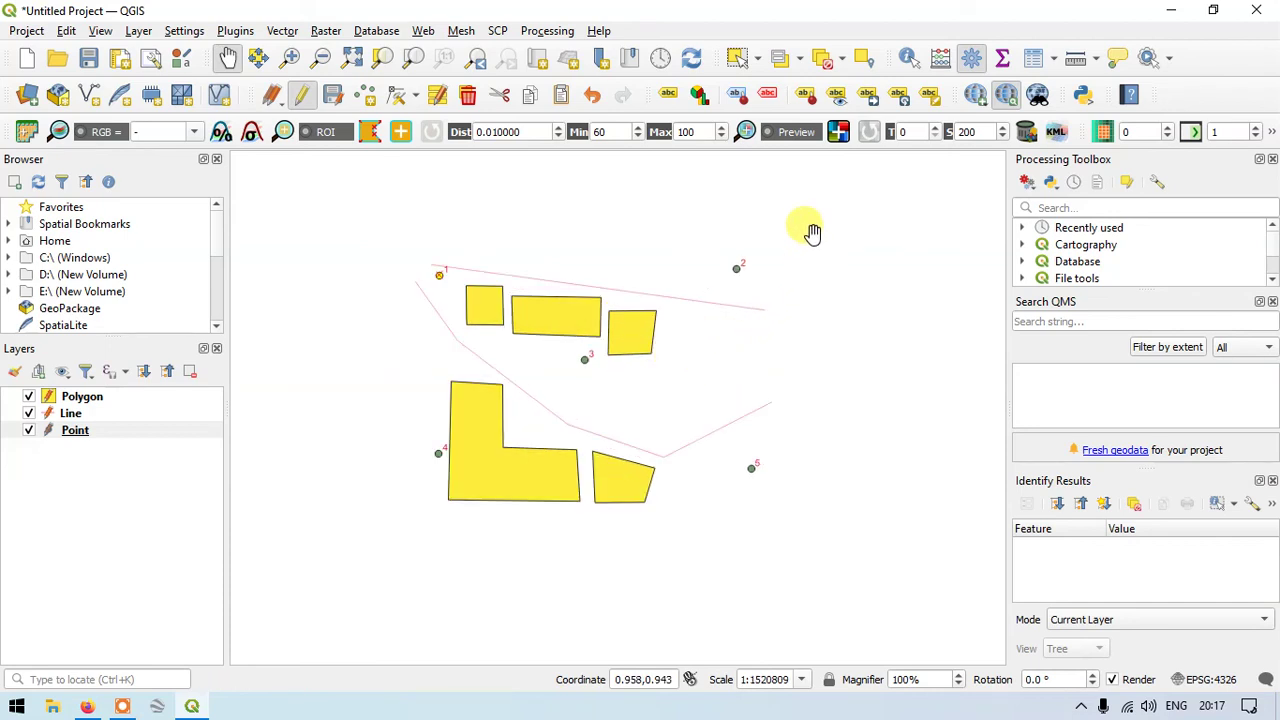
# Identify the point labeled 2 on the map and review its id, Friends and Relation attribute values.
pyautogui.click(908, 60)
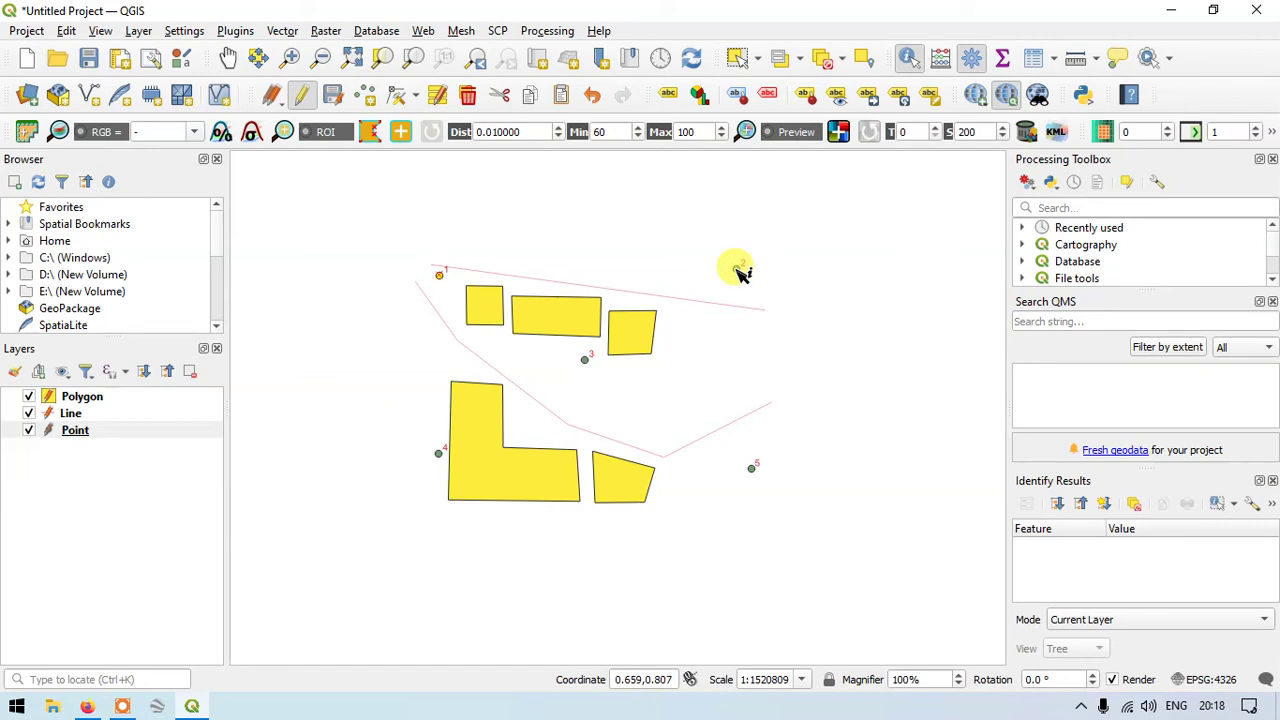
pyautogui.click(741, 273)
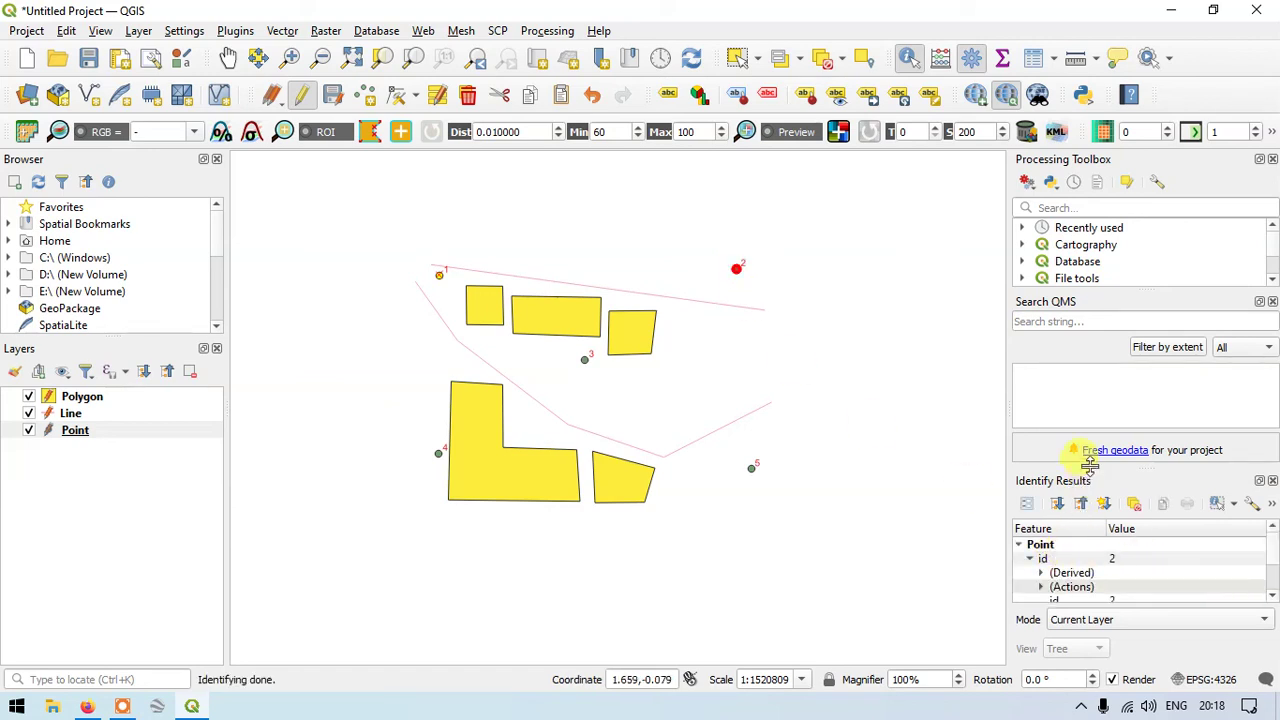
pyautogui.moveTo(1097, 465); pyautogui.dragTo(1086, 400)
pyautogui.click(1086, 560)
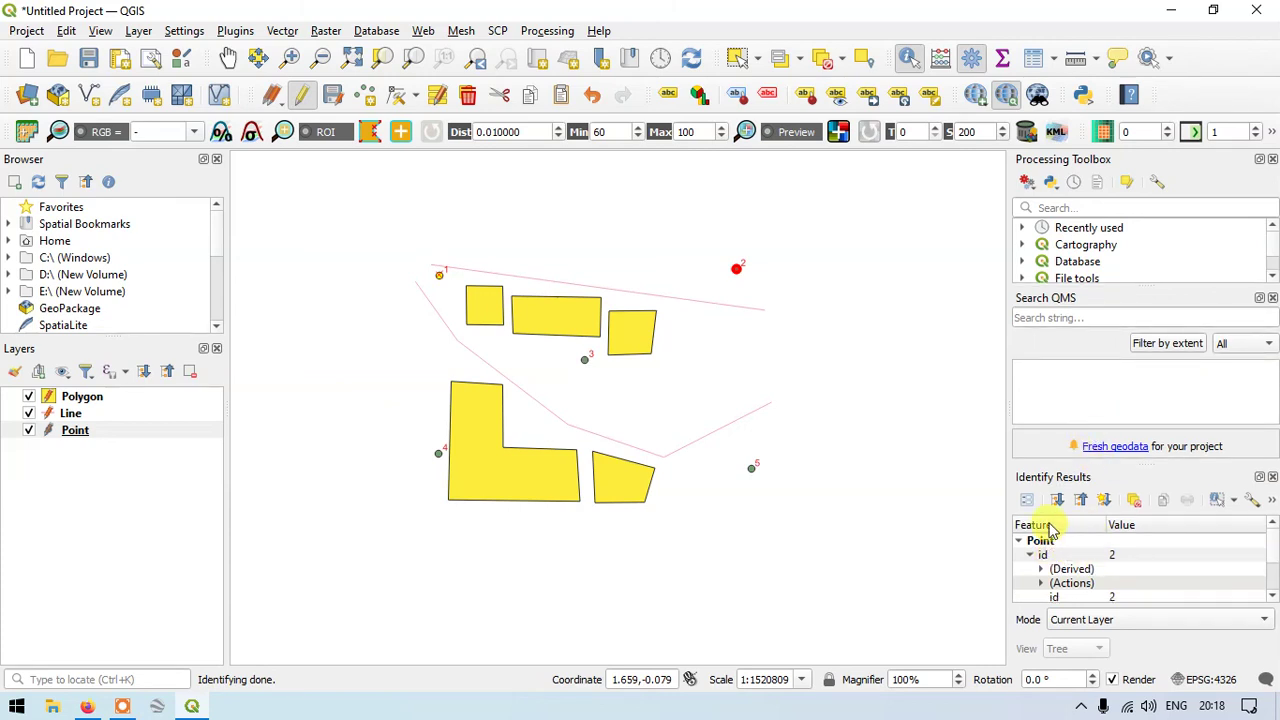
pyautogui.scroll(-1, 1094, 546)
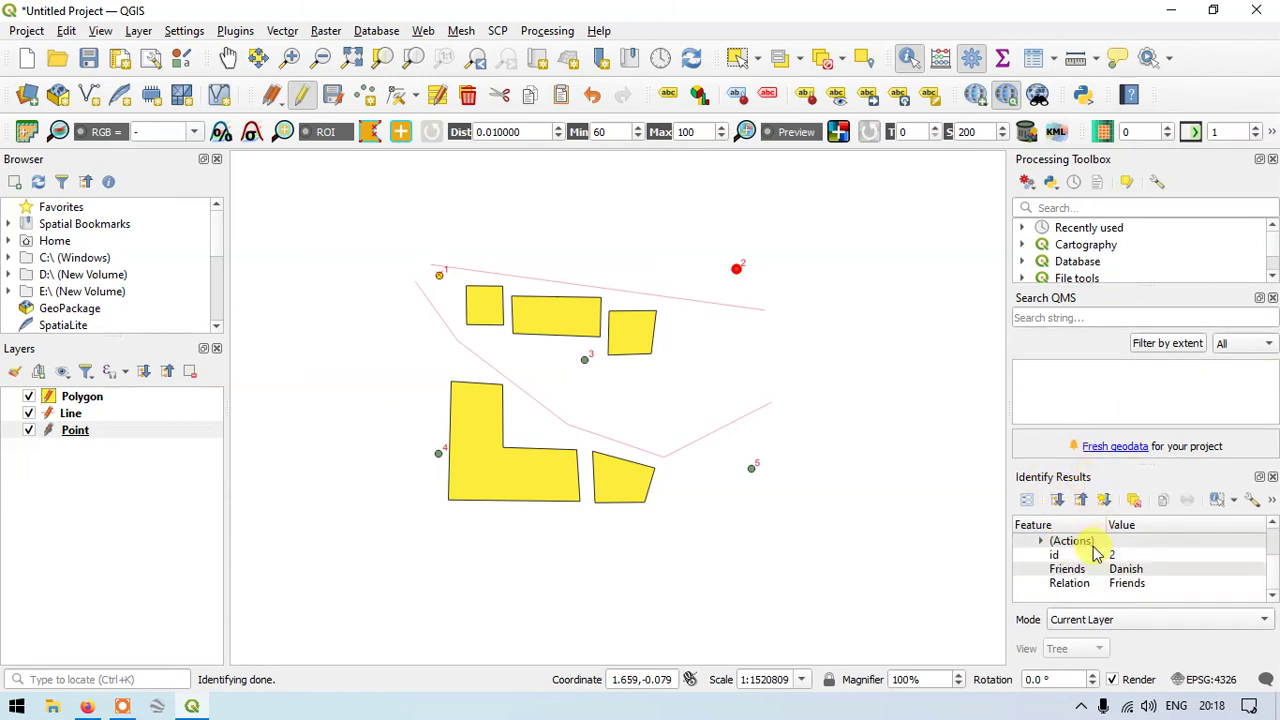
pyautogui.scroll(1, 1070, 563)
pyautogui.scroll(-1, 1075, 567)
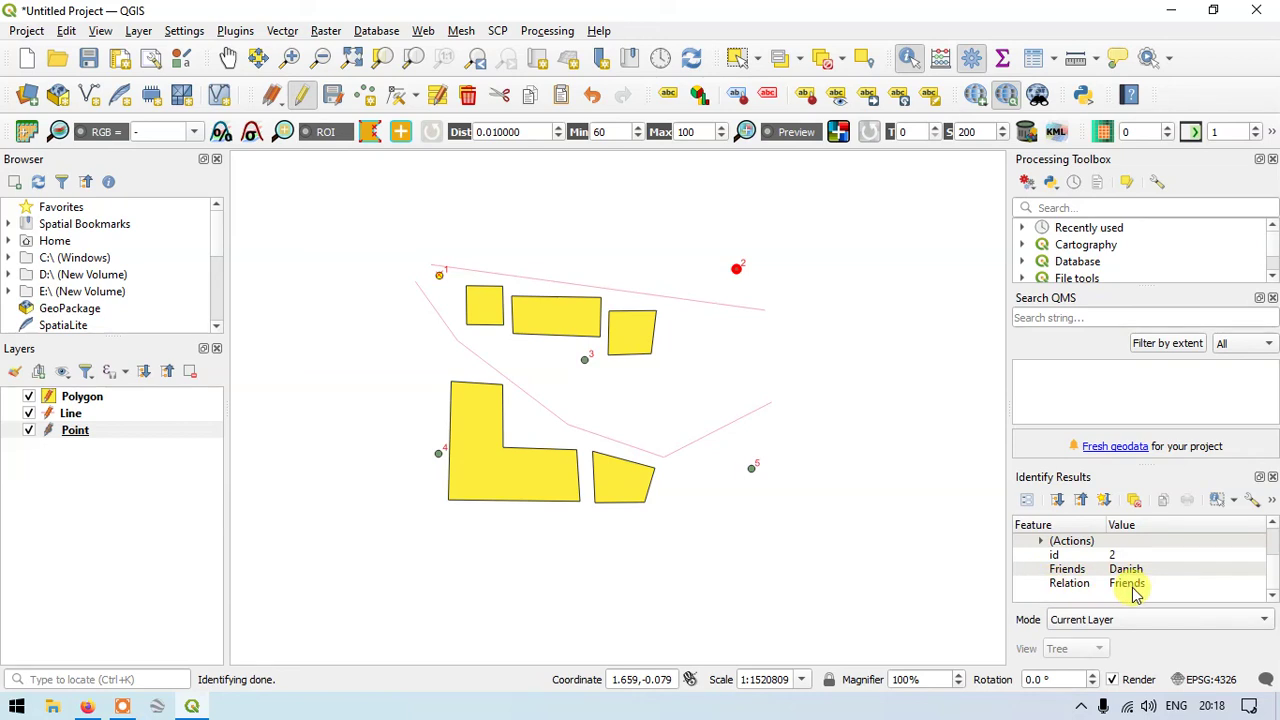
# Identify the points labeled 5, 3 and 1 in turn and review each one's Friends and Relation values.
pyautogui.click(752, 470)
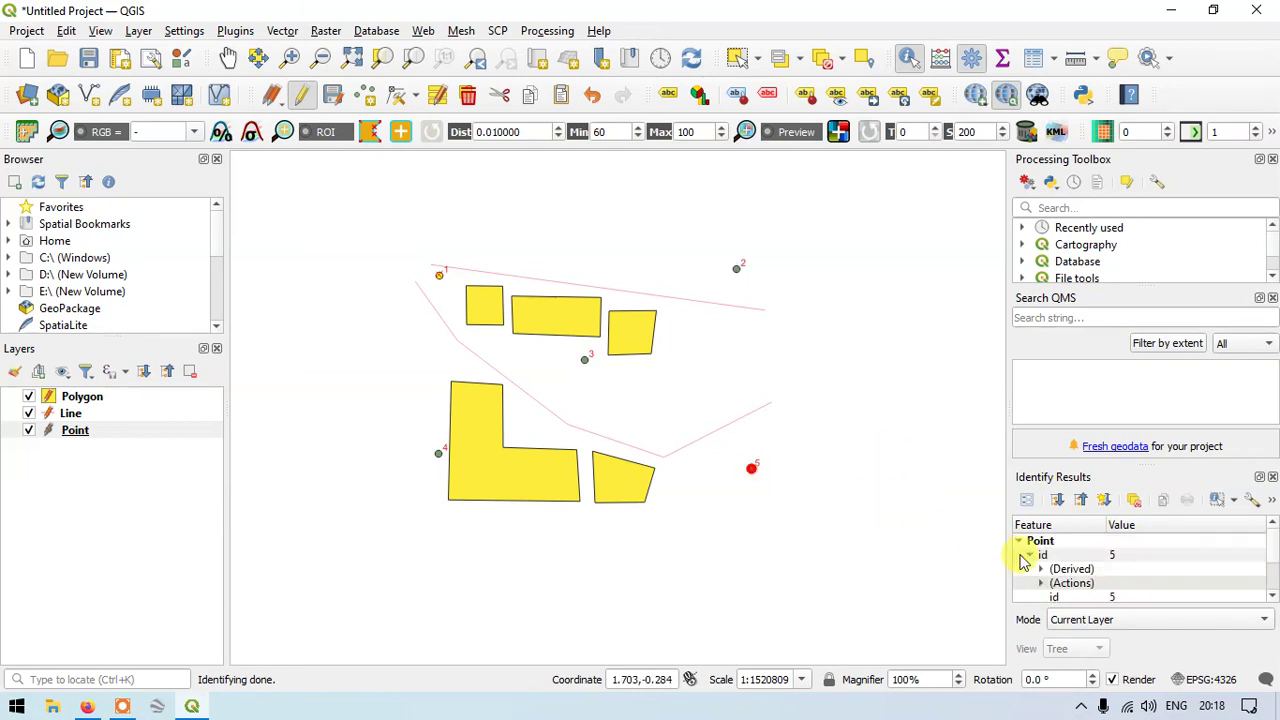
pyautogui.scroll(-1, 1060, 567)
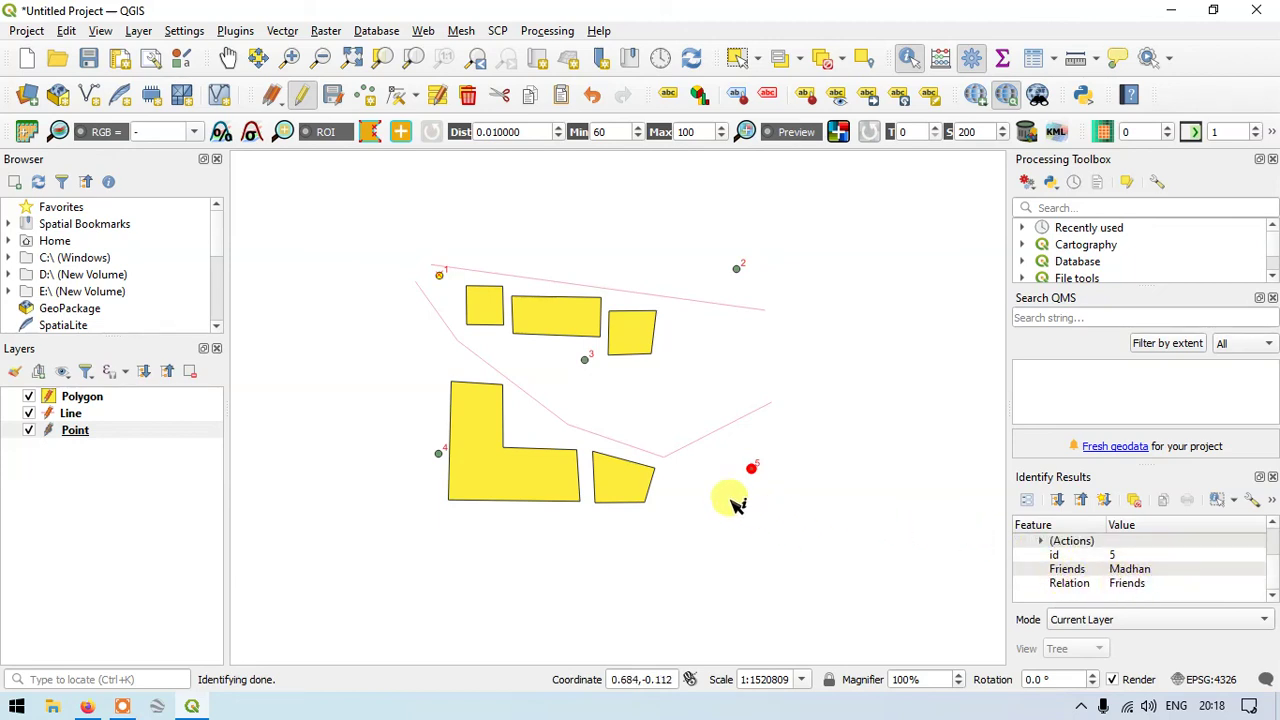
pyautogui.click(586, 362)
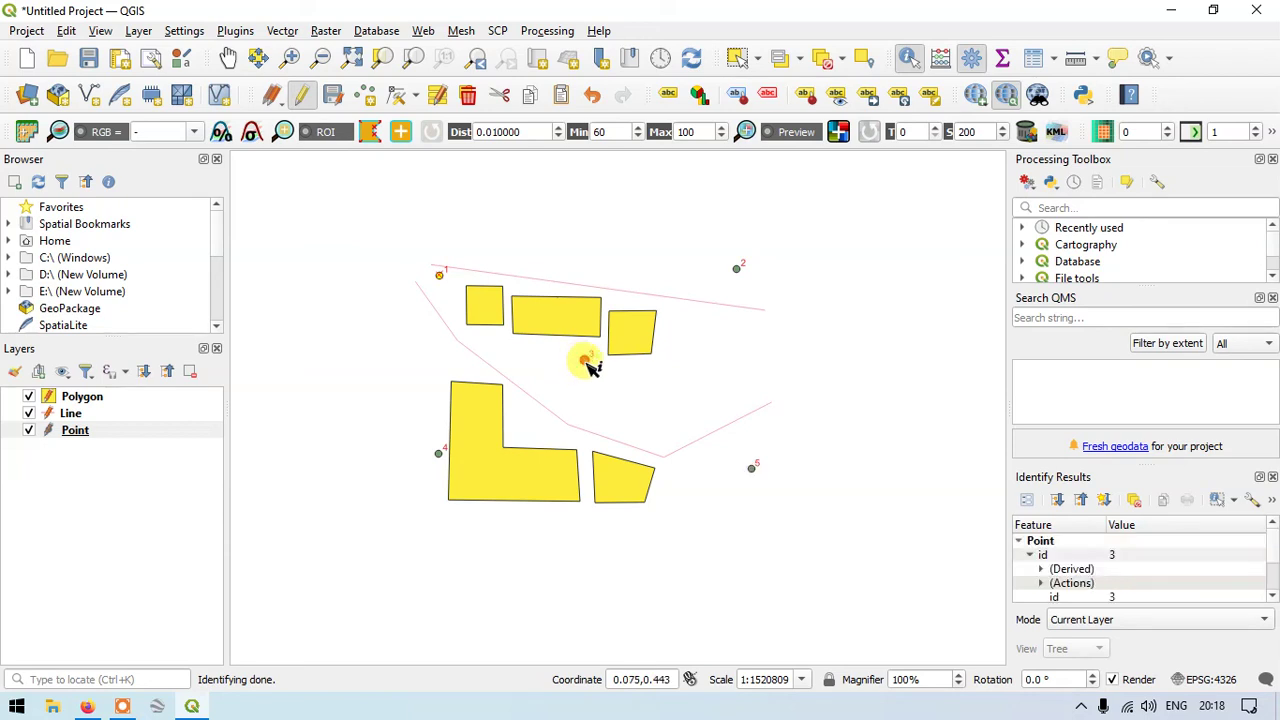
pyautogui.scroll(-1, 1120, 586)
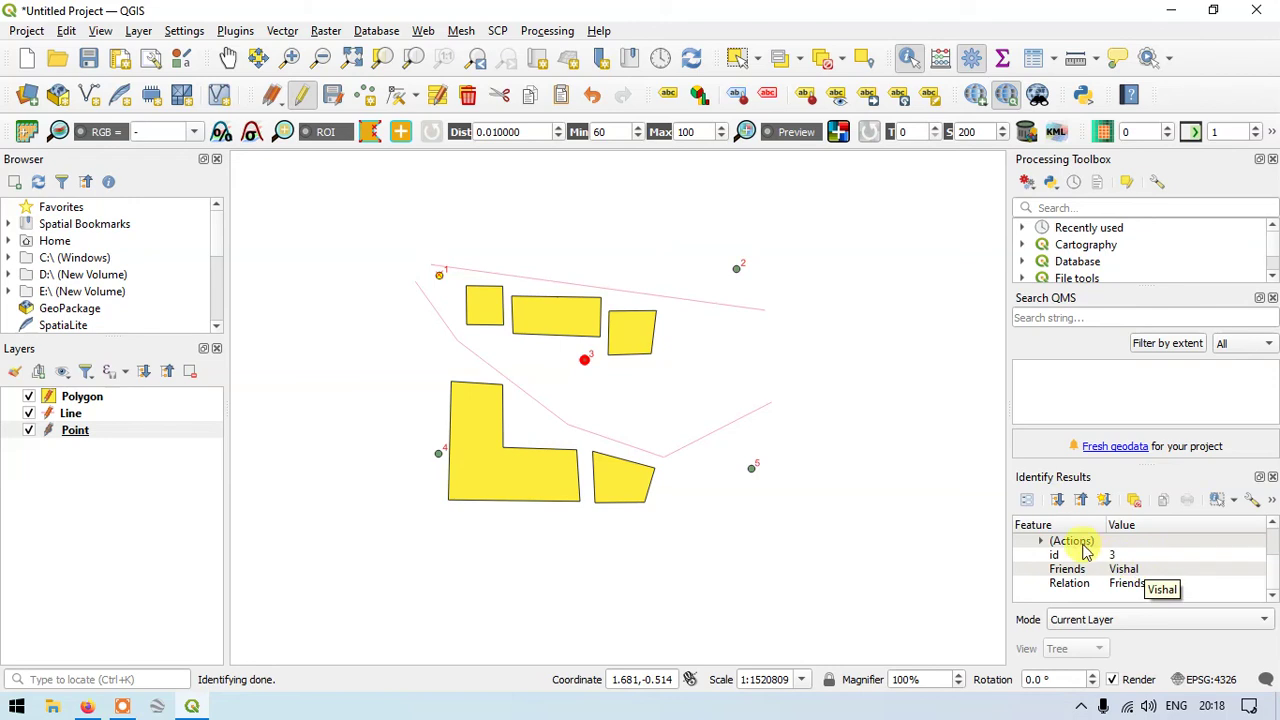
pyautogui.click(440, 276)
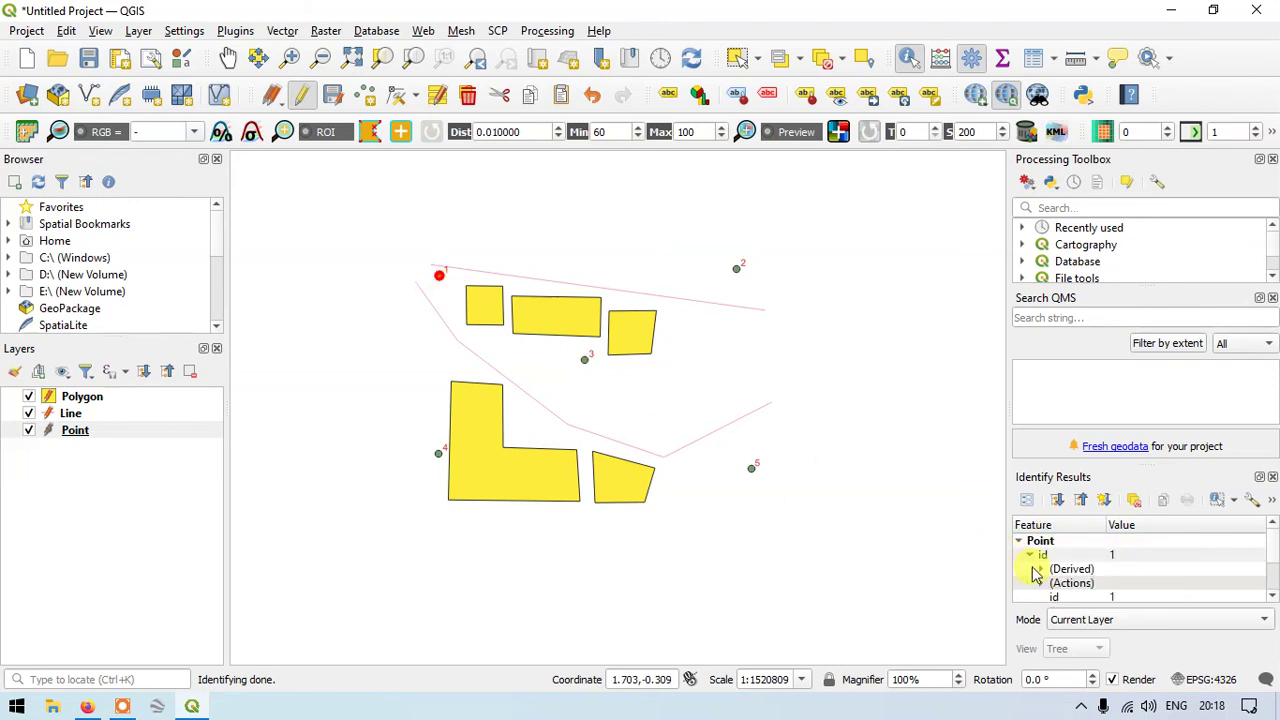
pyautogui.scroll(-1, 1055, 578)
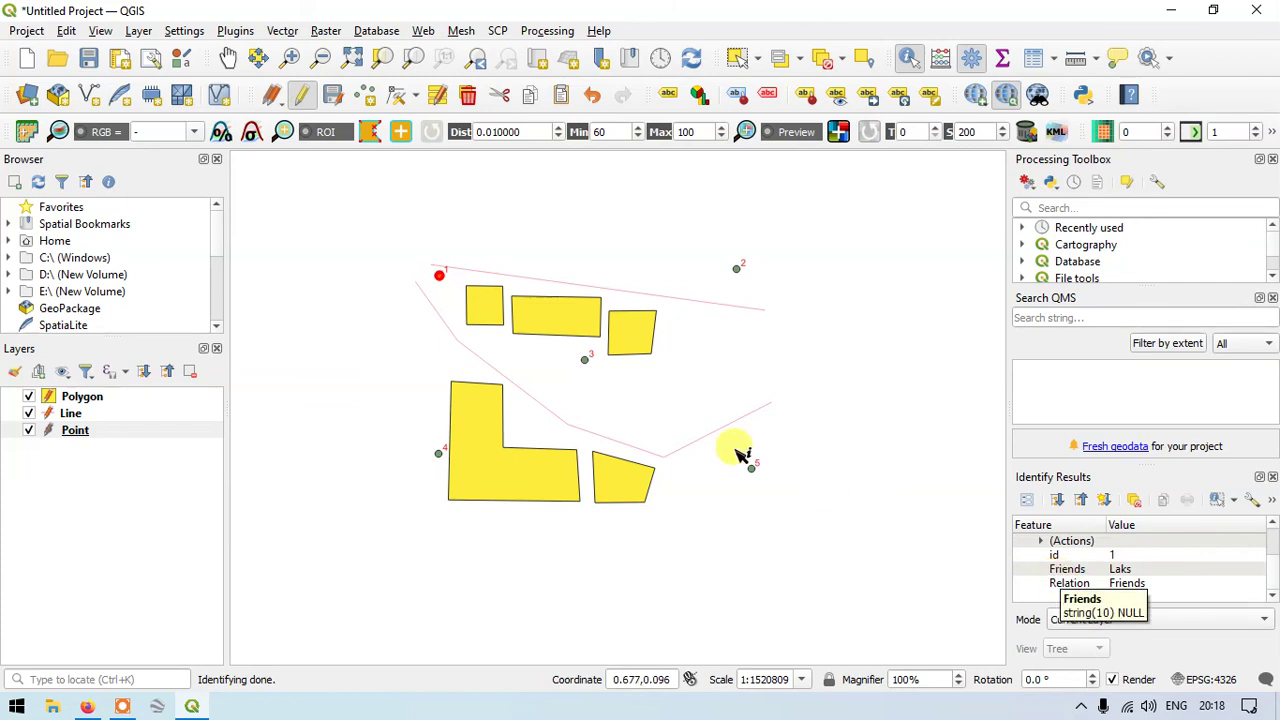